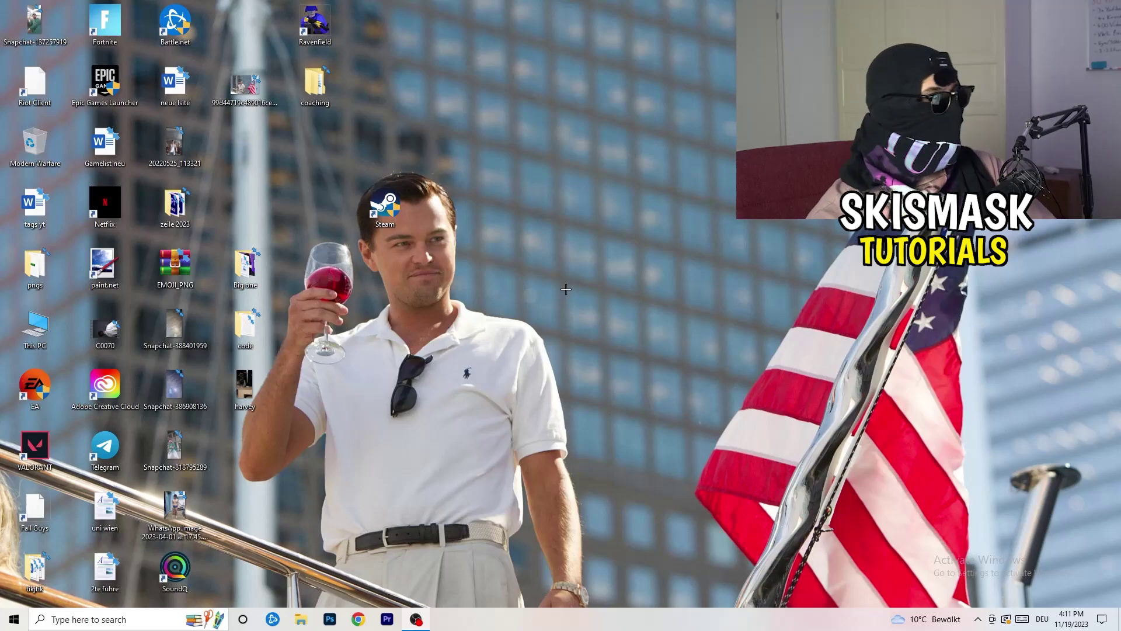
Launch NVIDIA Control Panel from the desktop's right-click menu
right_click(549, 257)
right_click(640, 189)
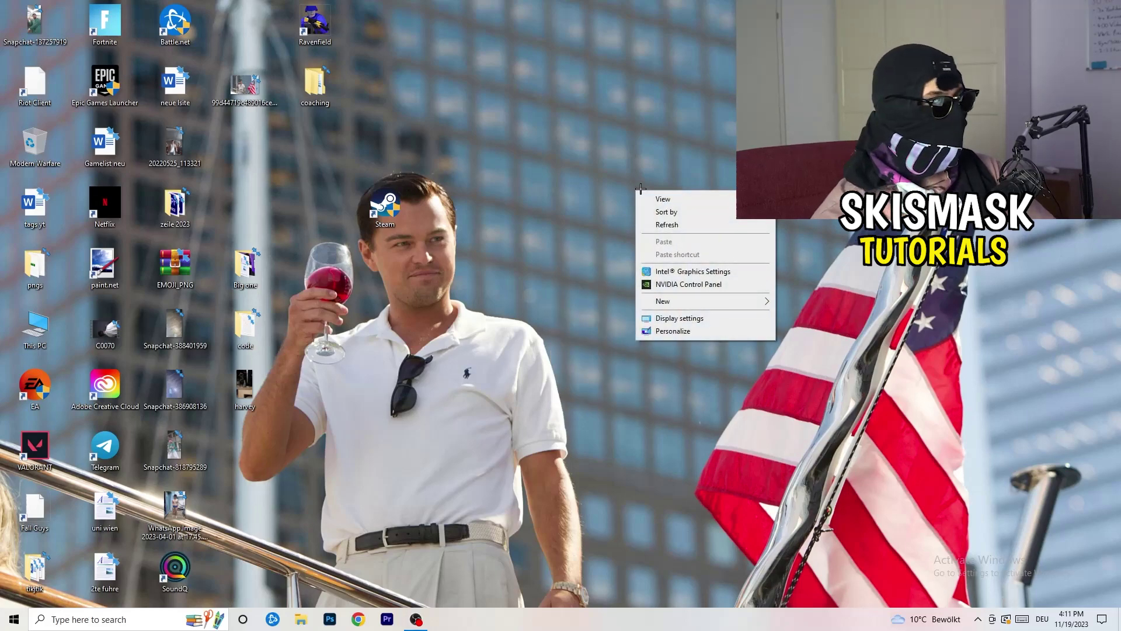
click(700, 283)
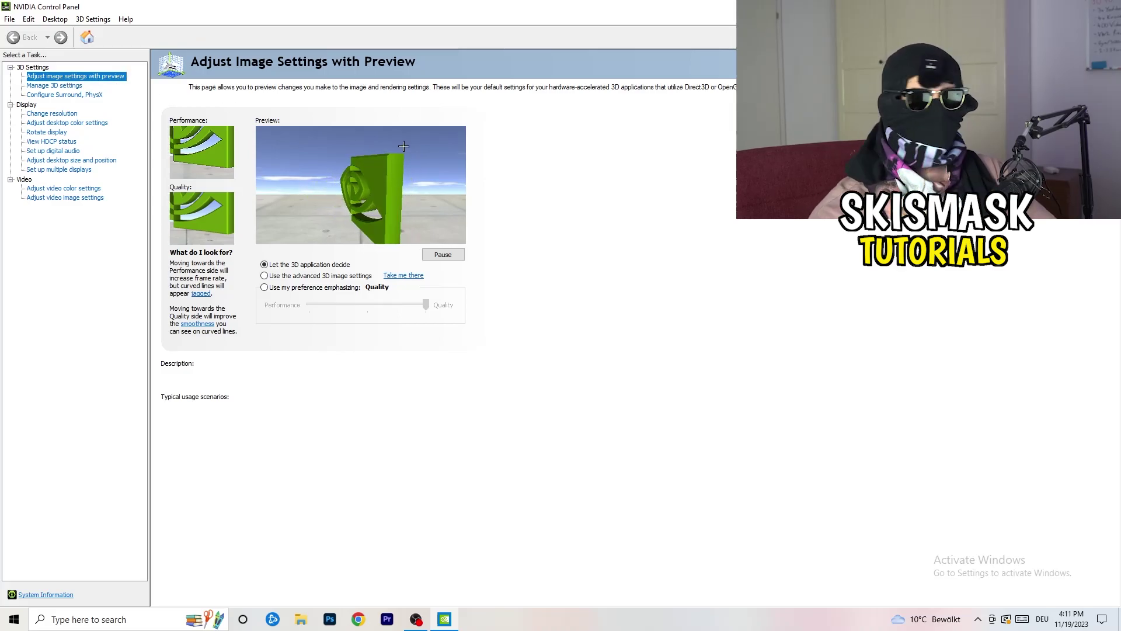
mouse_move(313, 286)
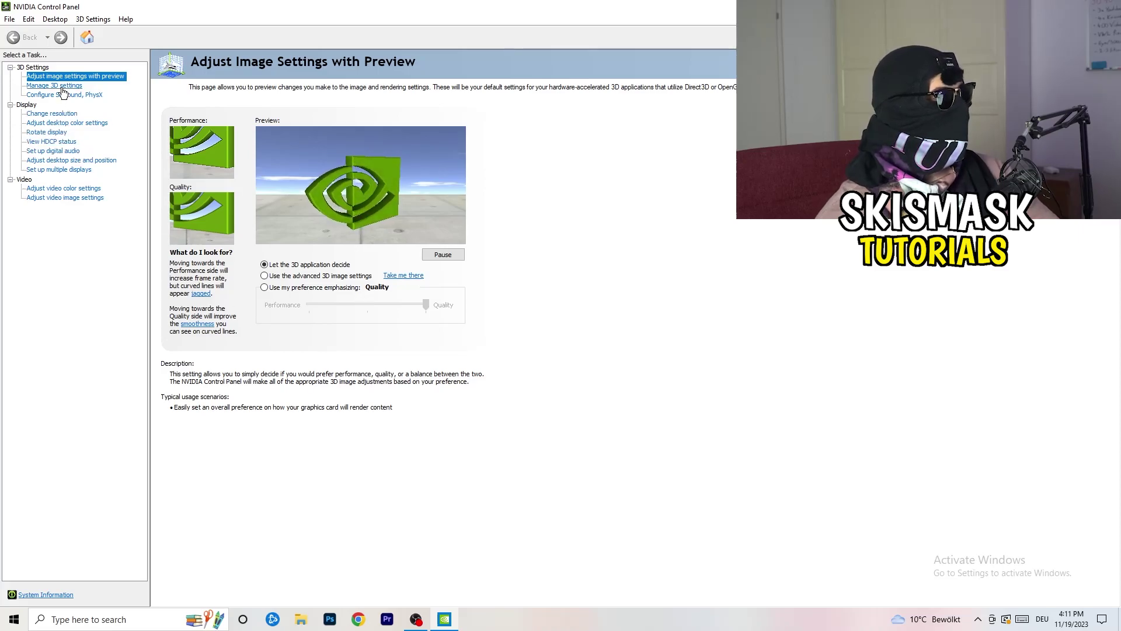
View the Change resolution page, leaving the native 1920×1080 setting
click(44, 112)
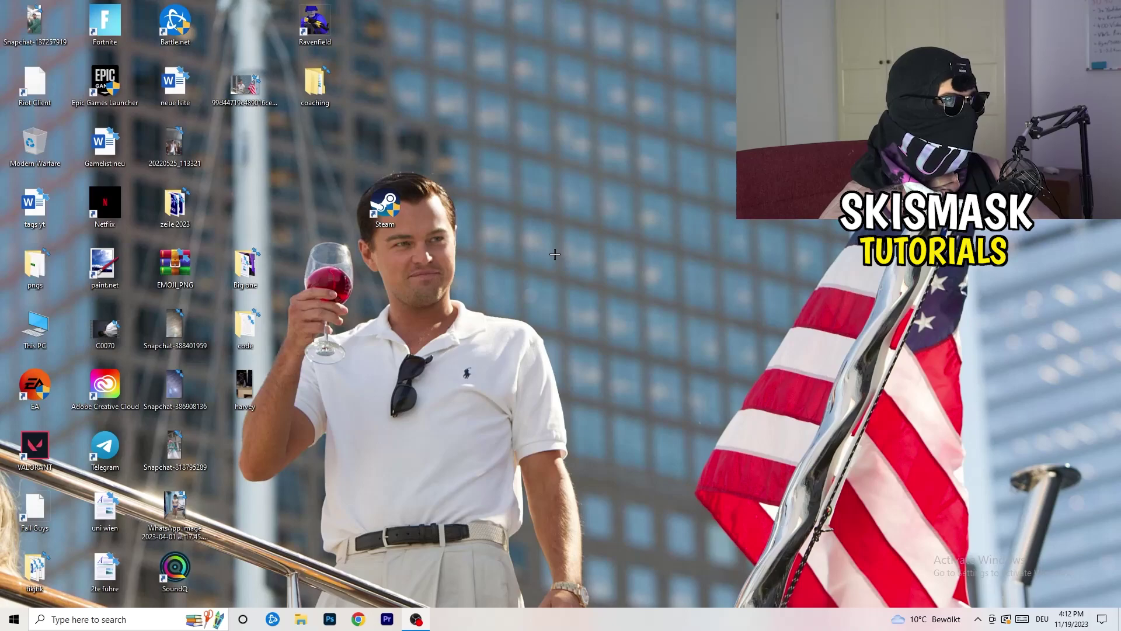
Reach the System Display page from Start, showing 1920×1080 at 100% scaling
click(14, 619)
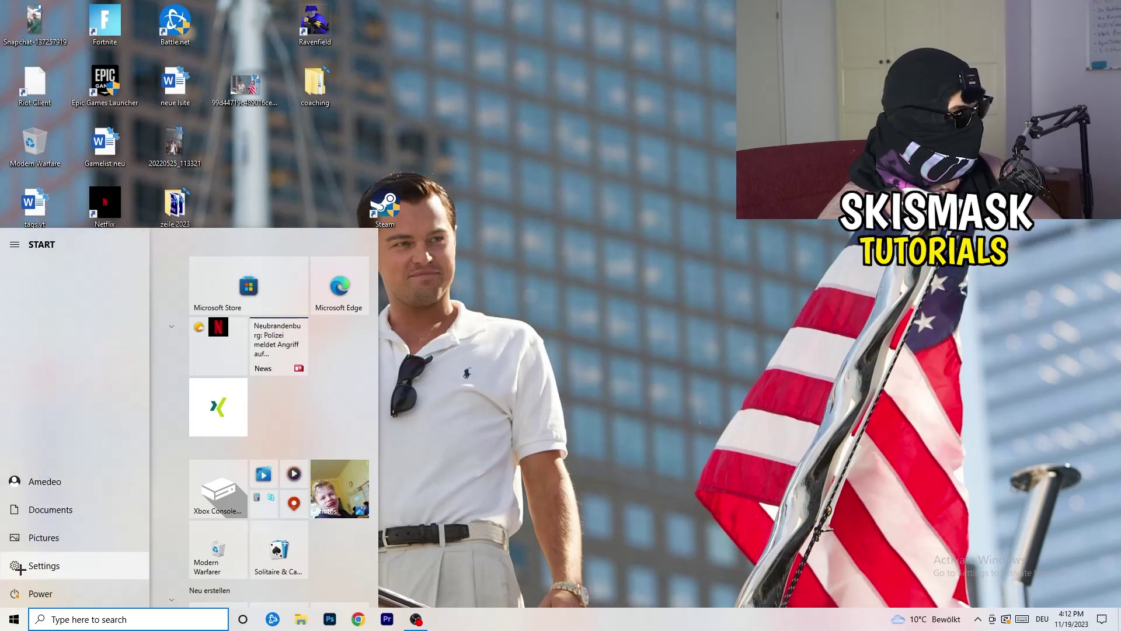
click(18, 565)
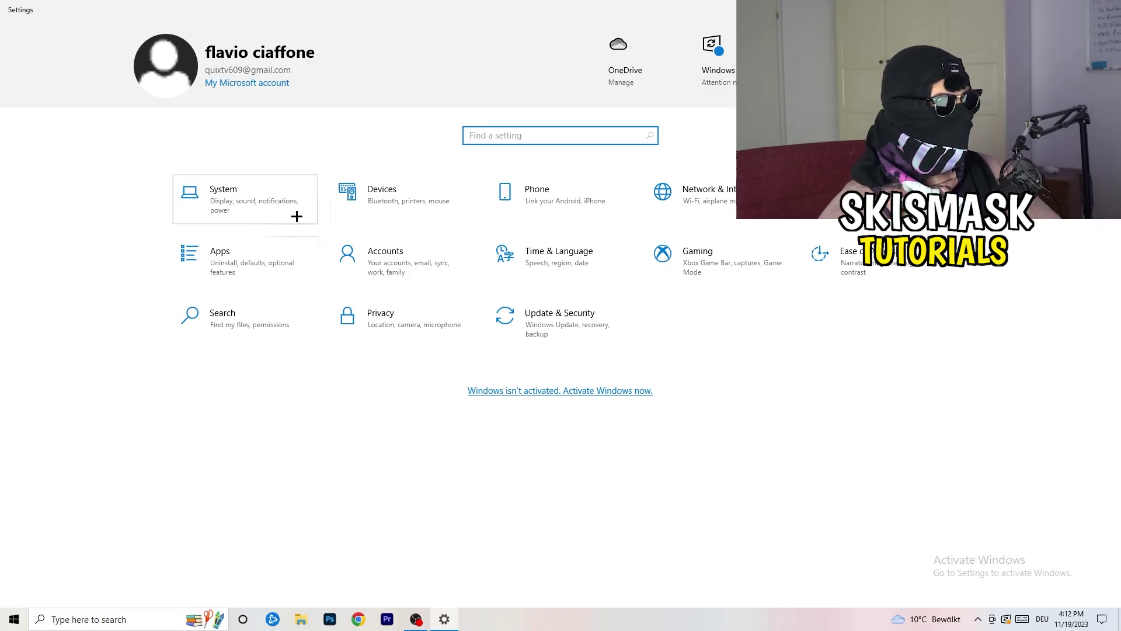
click(273, 202)
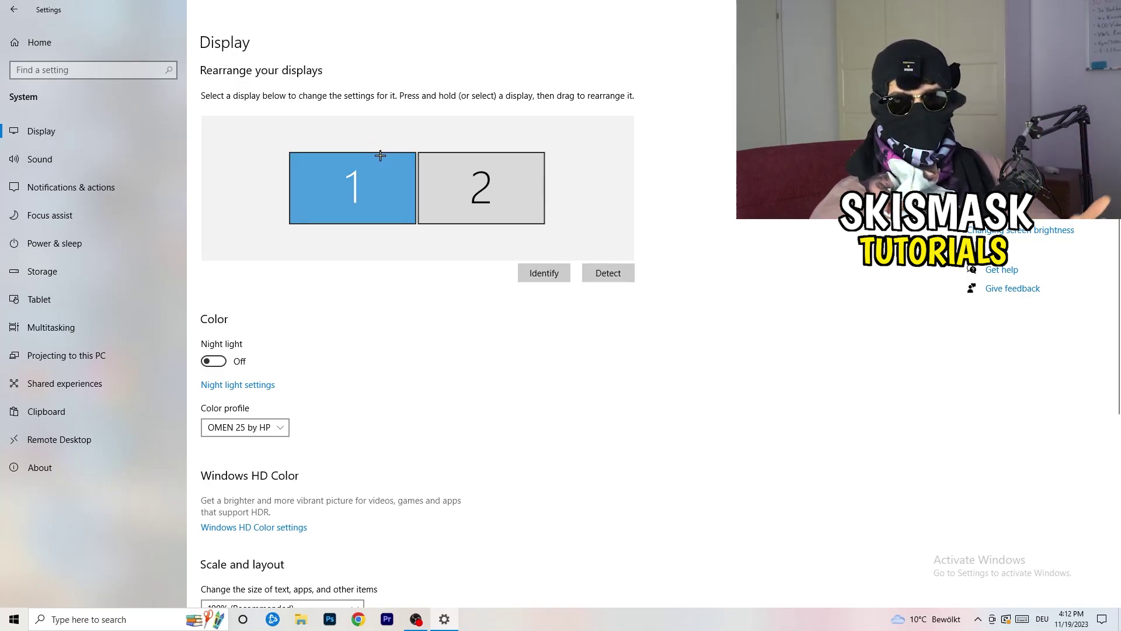
scroll(367, 278, down, 3)
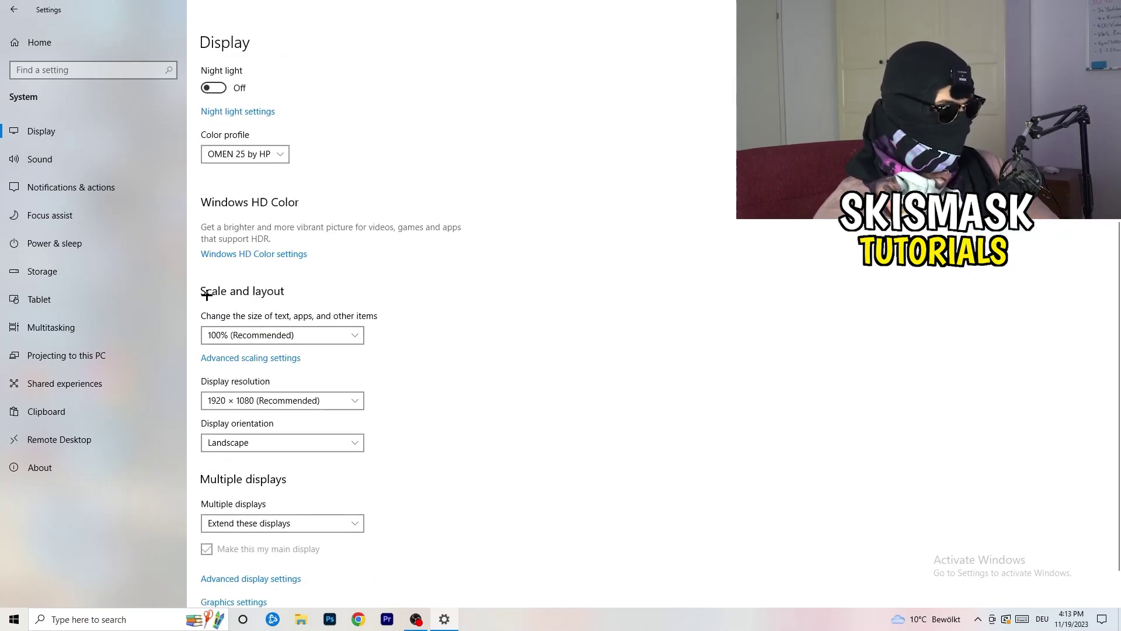
click(326, 340)
click(581, 362)
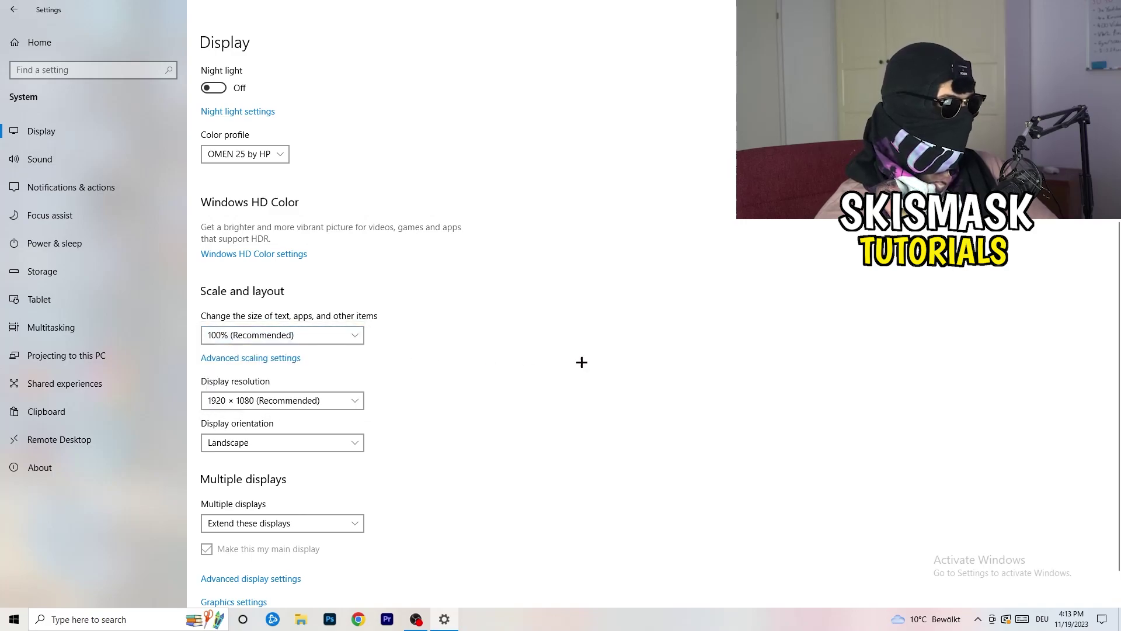
click(342, 341)
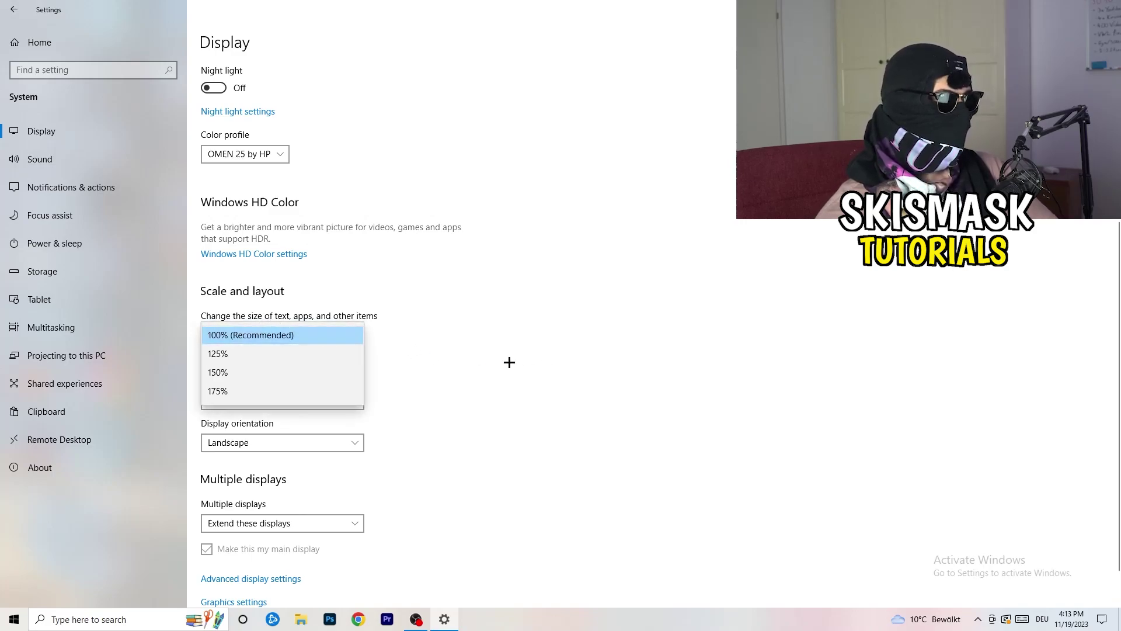
click(509, 361)
scroll(491, 363, down, 1)
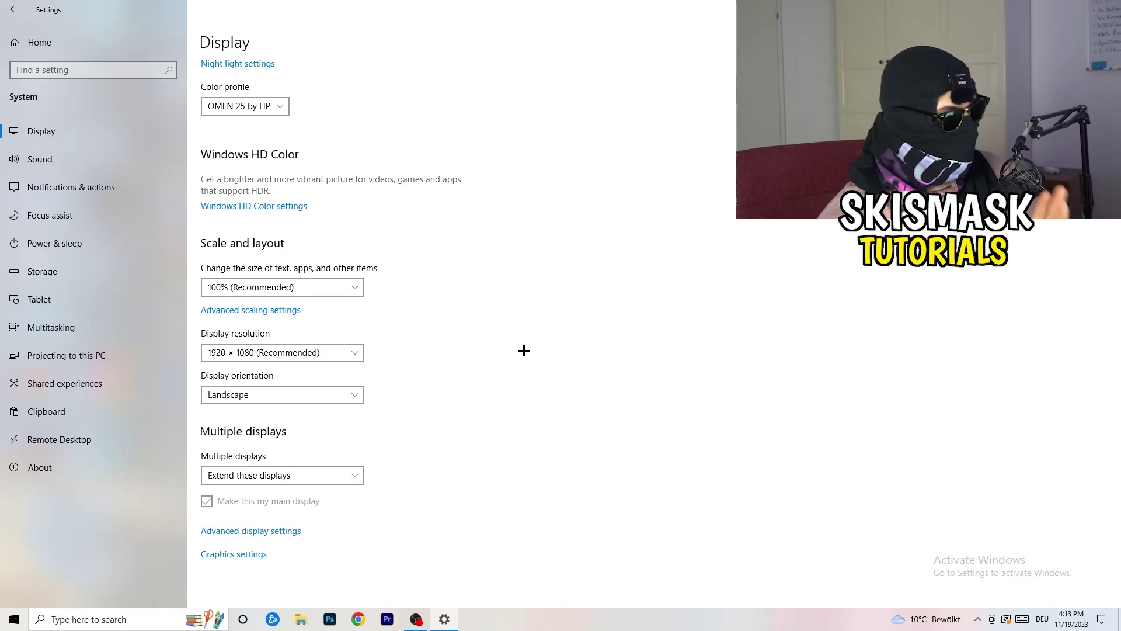
click(355, 354)
click(443, 331)
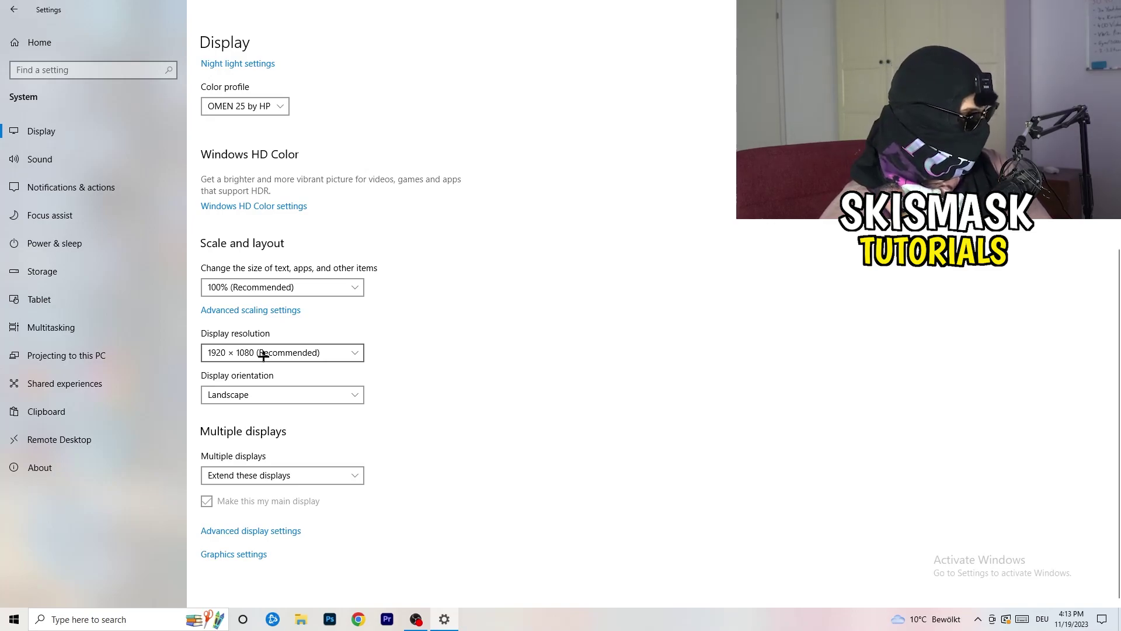
Reach Power & sleep and reveal the additional power plans, keeping Balanced
click(75, 243)
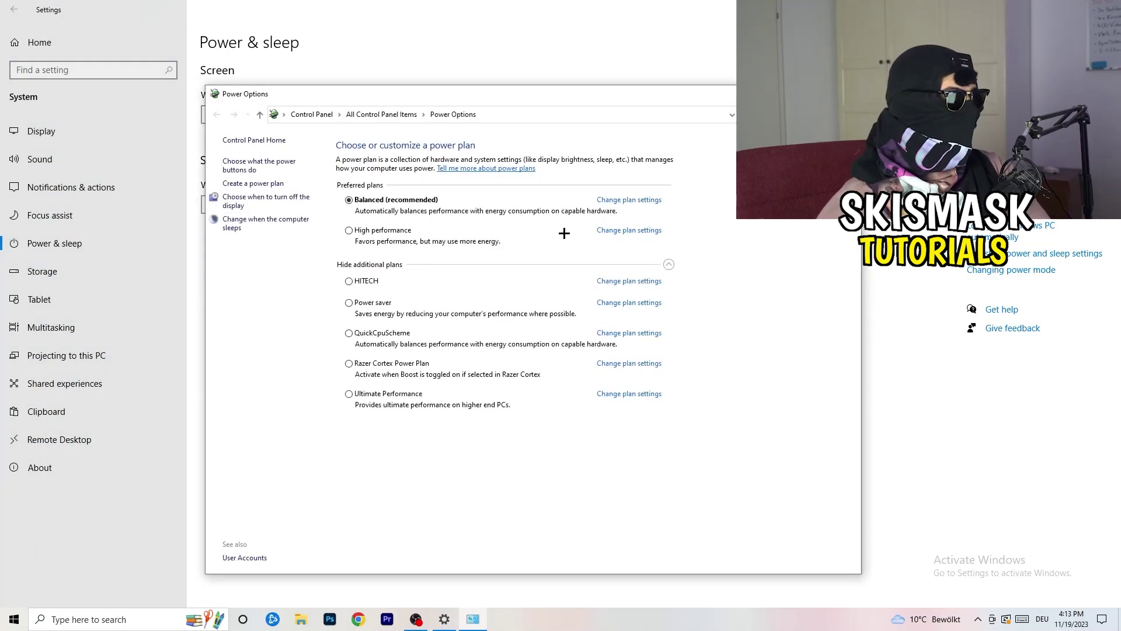
click(669, 264)
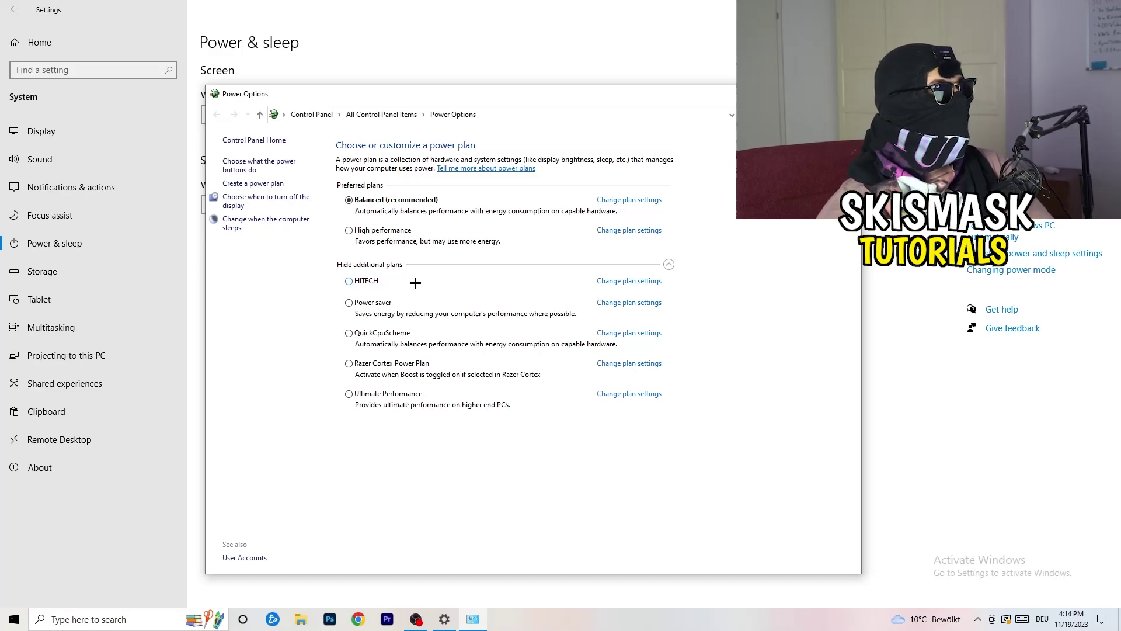
Close Power Options and reach the Storage Sense configuration page
click(843, 94)
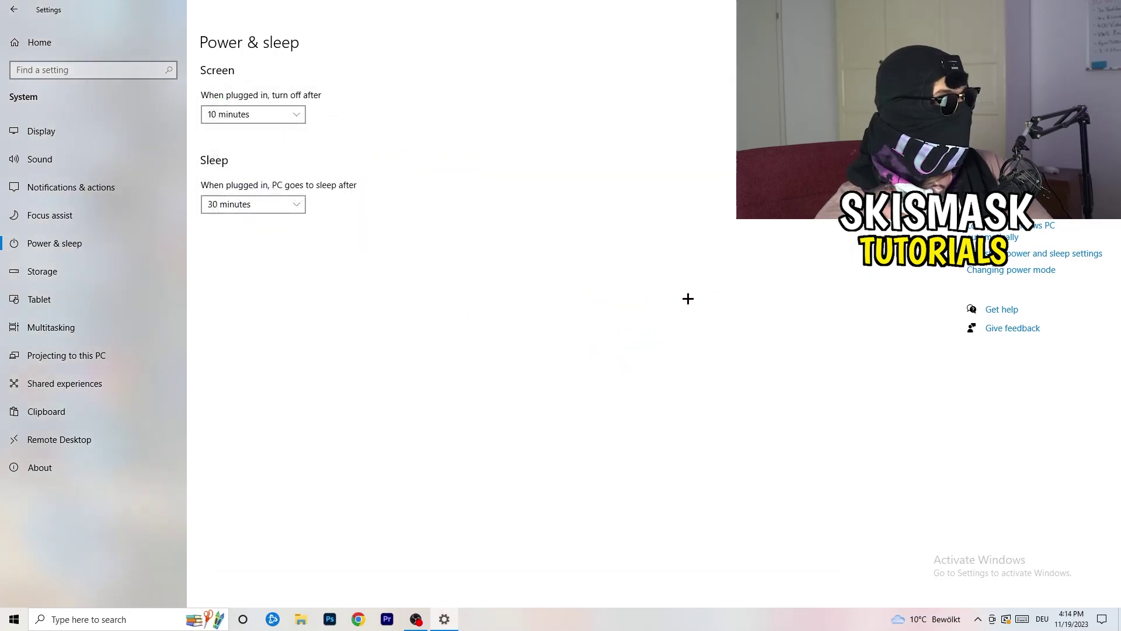
click(113, 278)
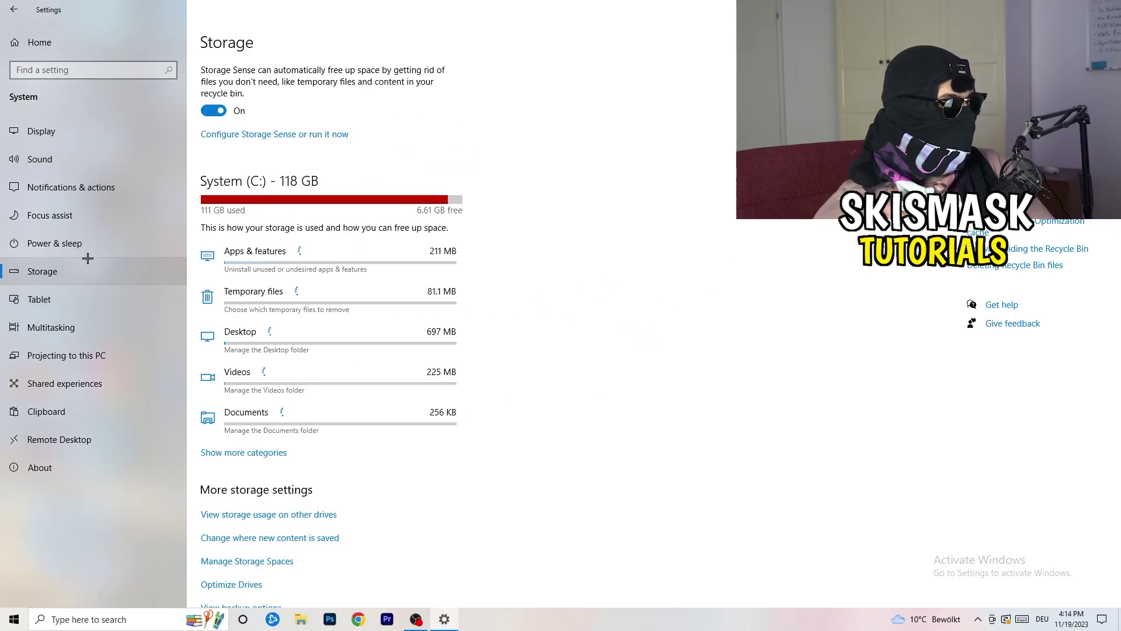
click(265, 136)
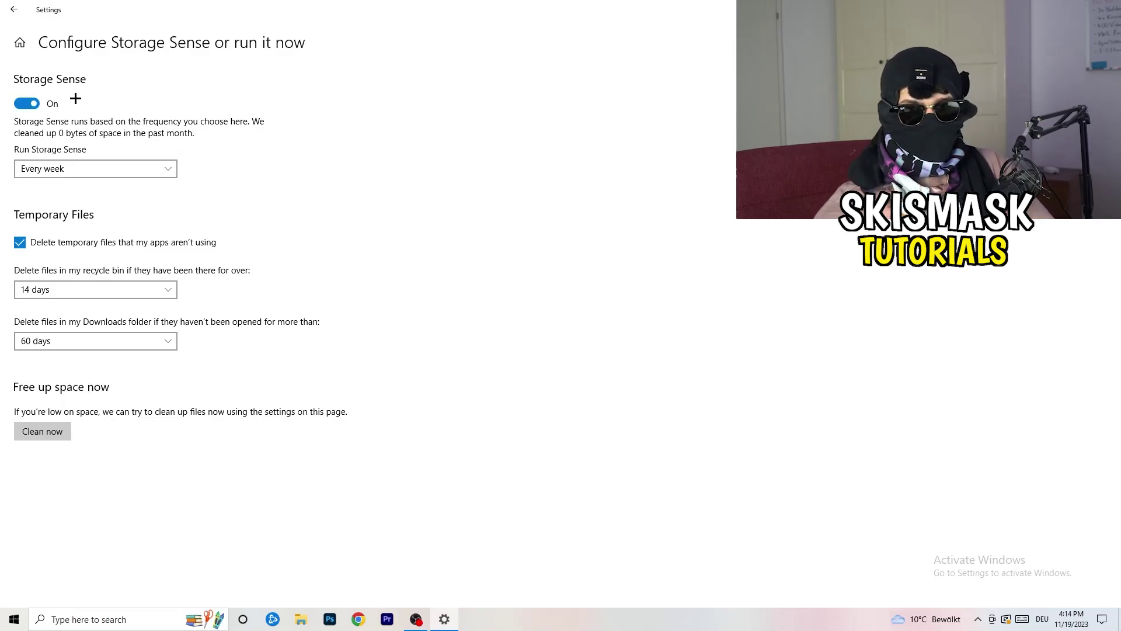
Keep Storage Sense weekly, recycle bin cleanup at 14 days and Downloads at 60 days
click(119, 165)
click(268, 171)
click(80, 166)
click(380, 164)
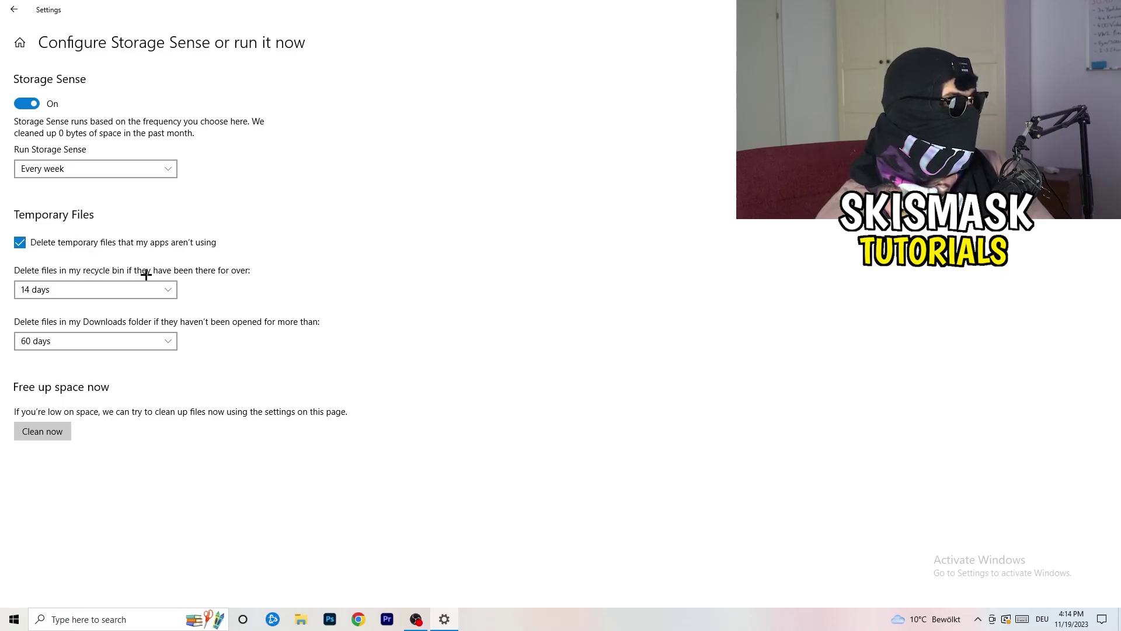
click(162, 290)
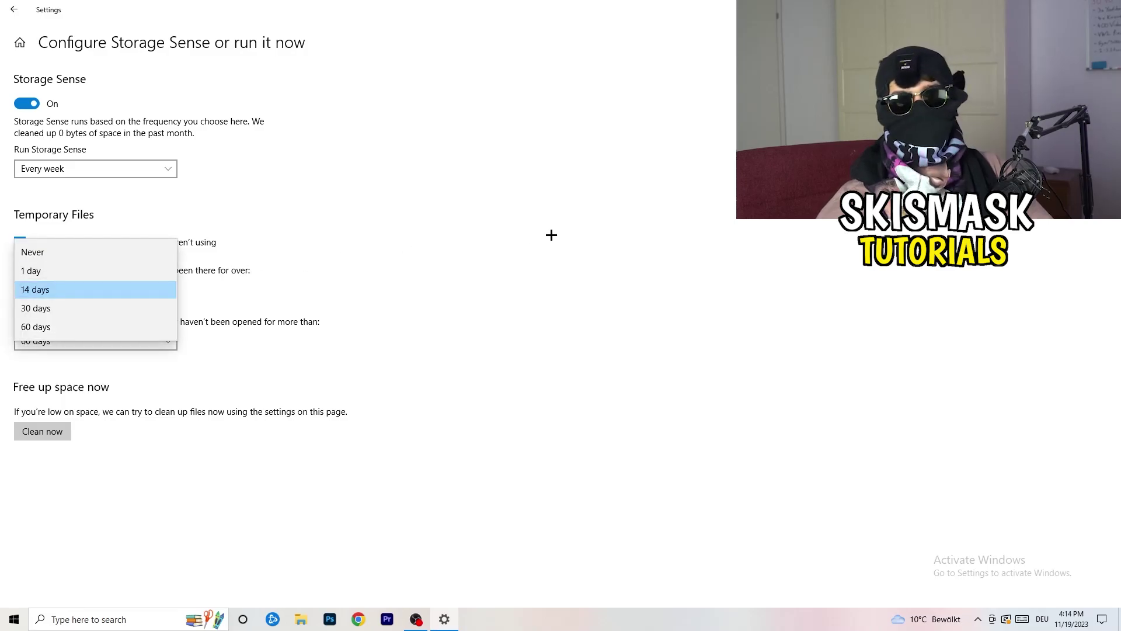
click(518, 250)
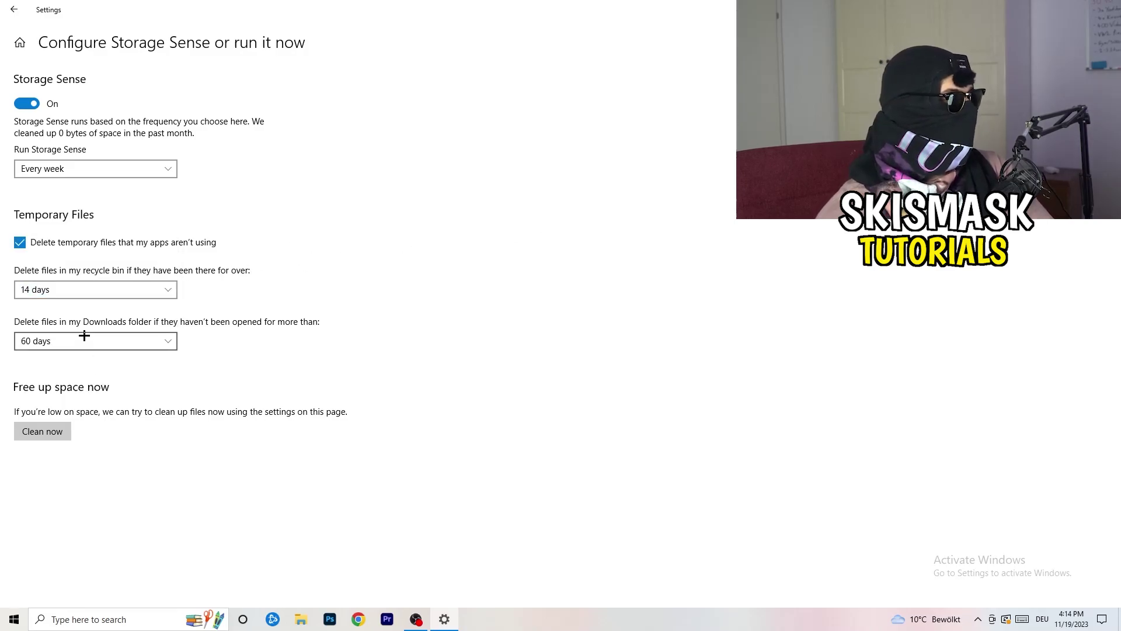
click(150, 341)
click(533, 262)
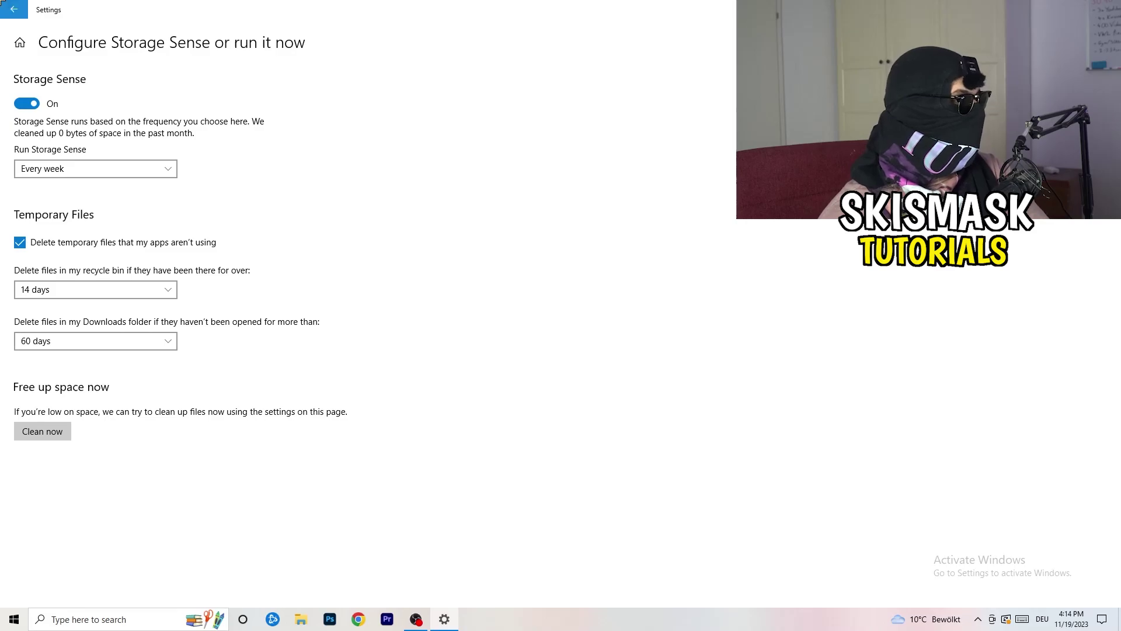
click(13, 10)
Reach the Gaming Captures page, background and audio recording both off
click(13, 8)
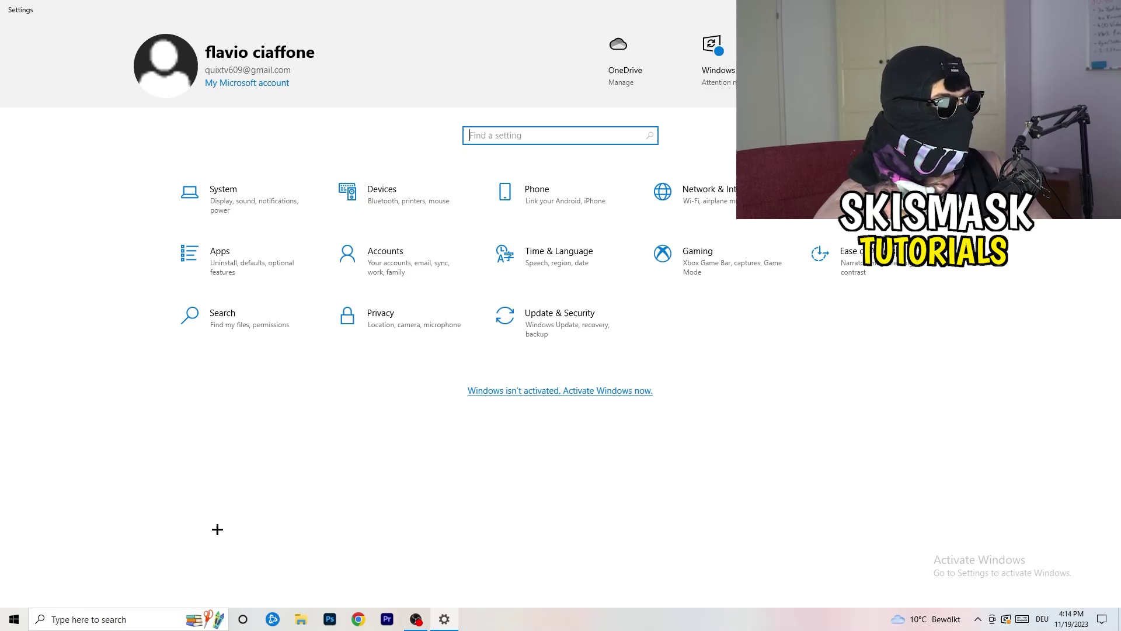
click(723, 261)
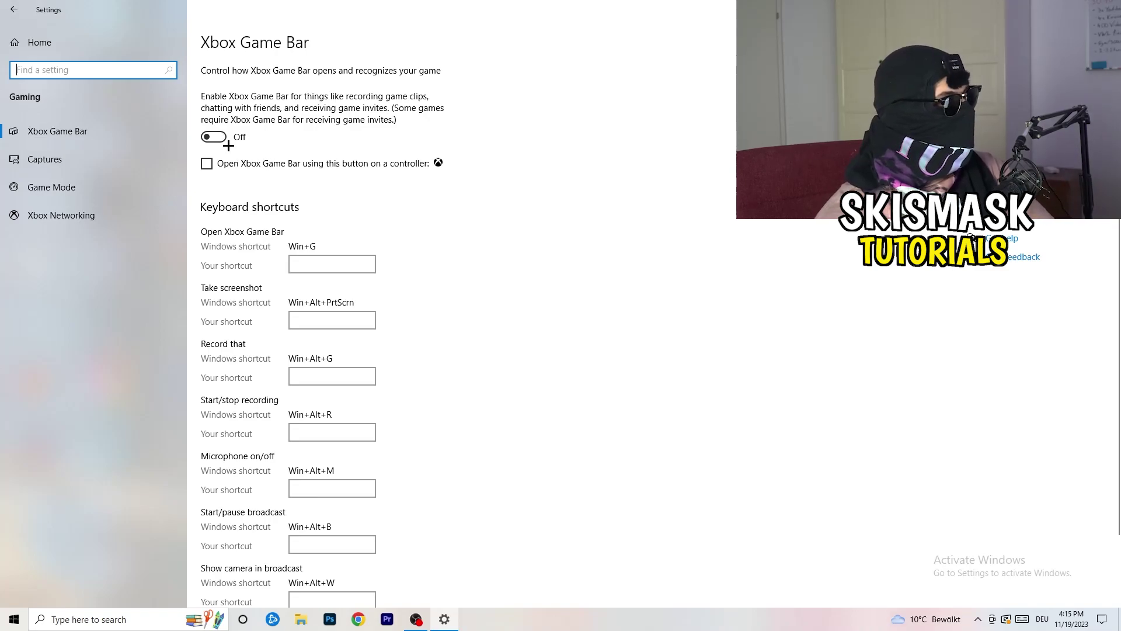
click(48, 160)
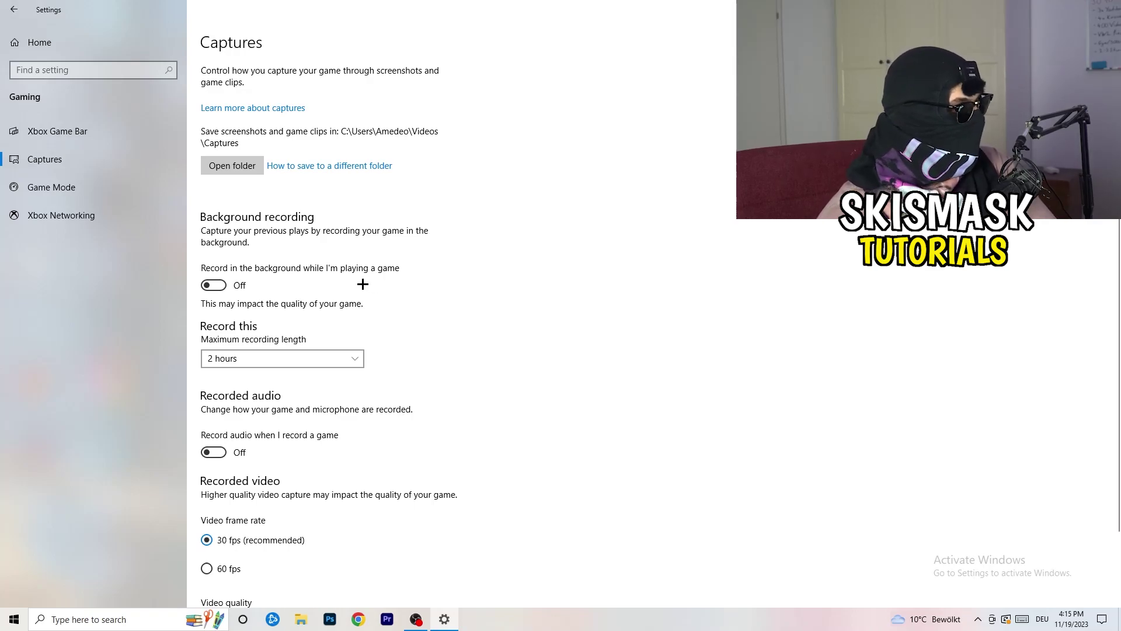
scroll(363, 285, down, 2)
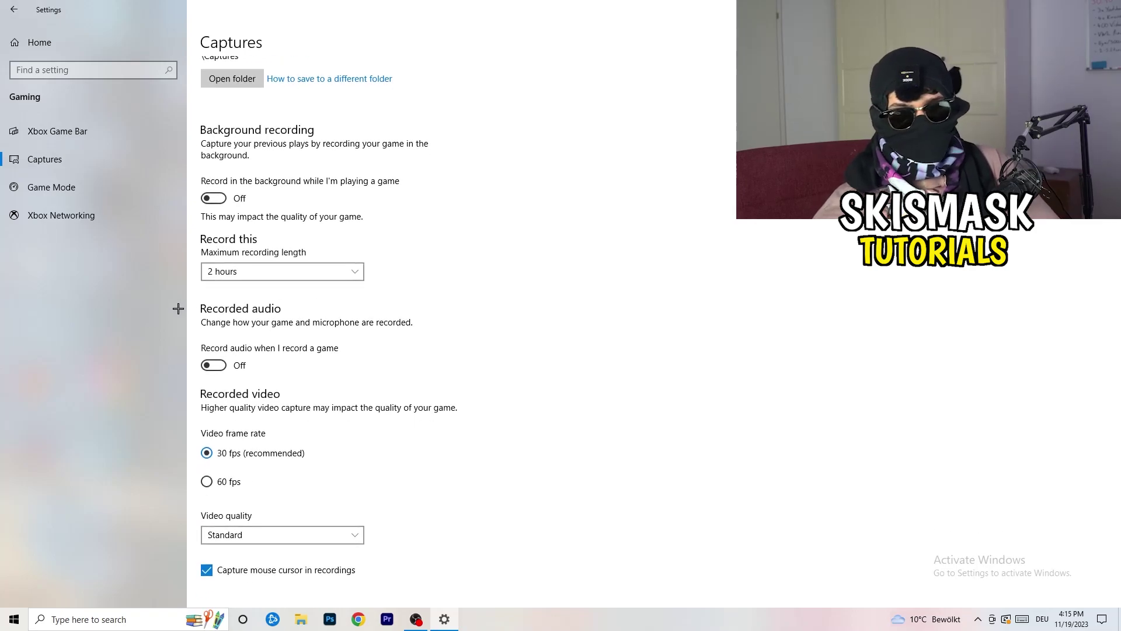
Confirm Game Mode is On, then close Windows Settings
click(101, 195)
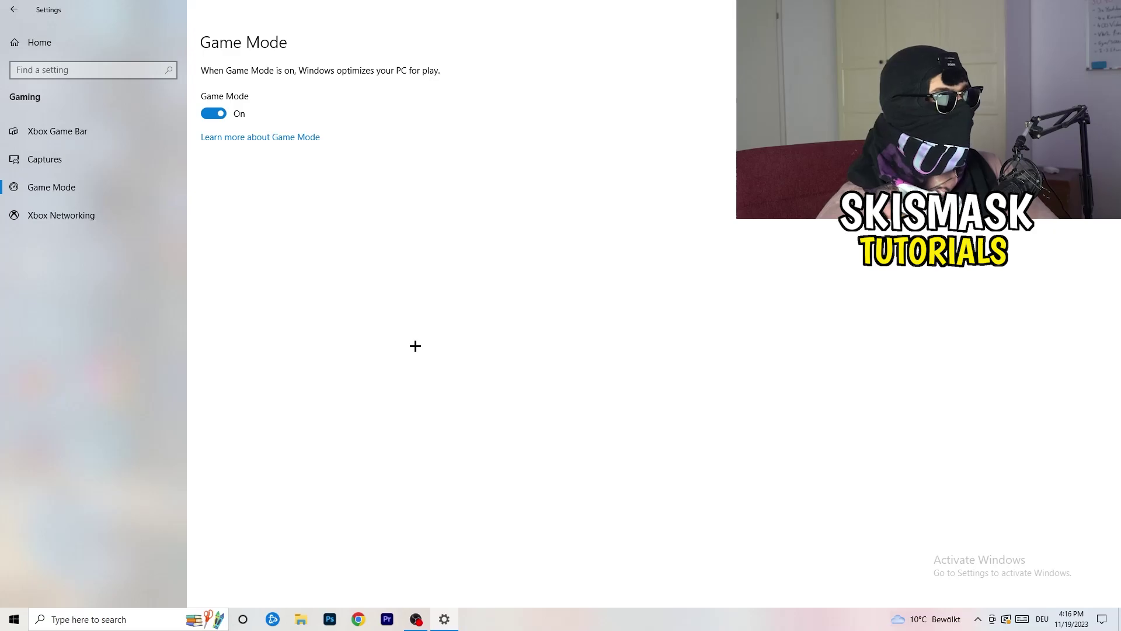
click(1100, 9)
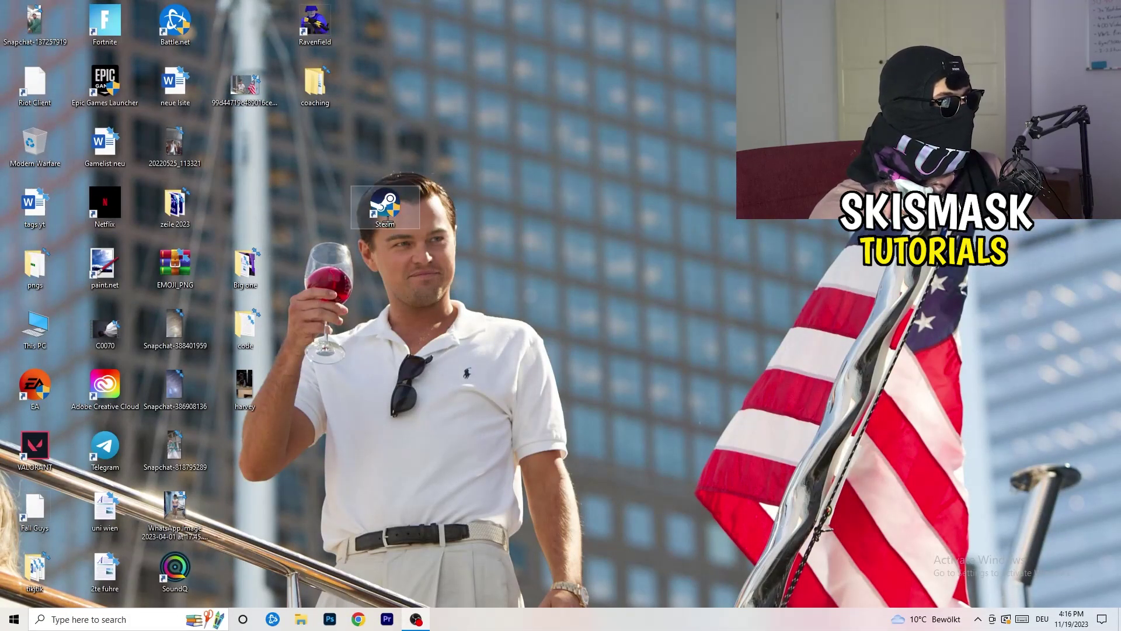
mouse_move(384, 206)
mouse_down()
mouse_move(595, 211)
mouse_move(528, 207)
mouse_up()
right_click(535, 206)
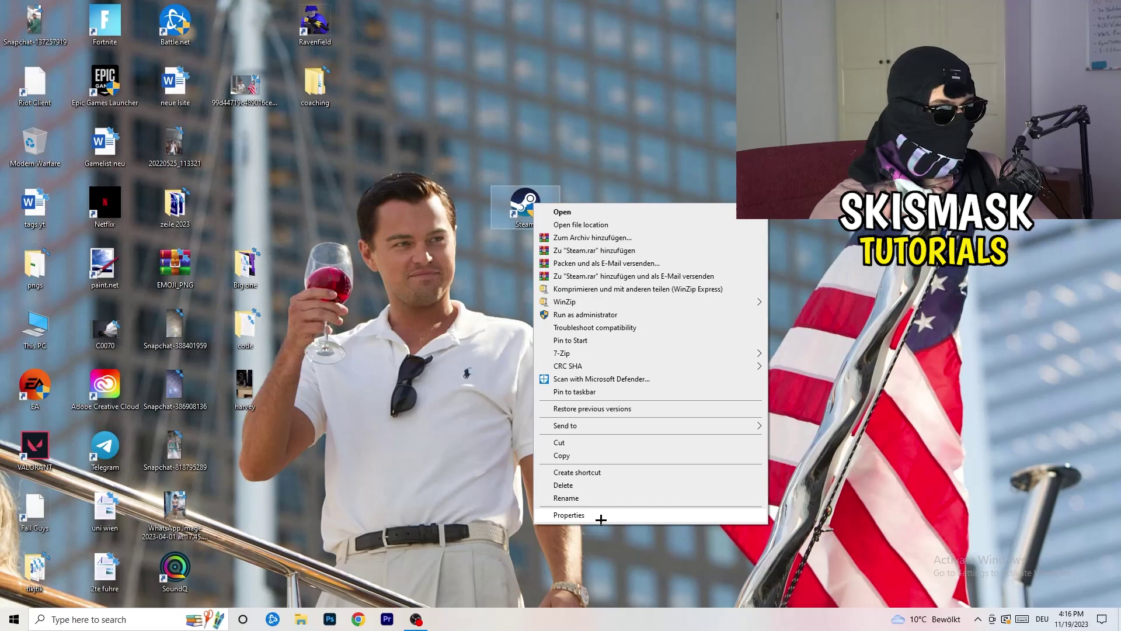
click(570, 515)
drag(608, 220, 392, 106)
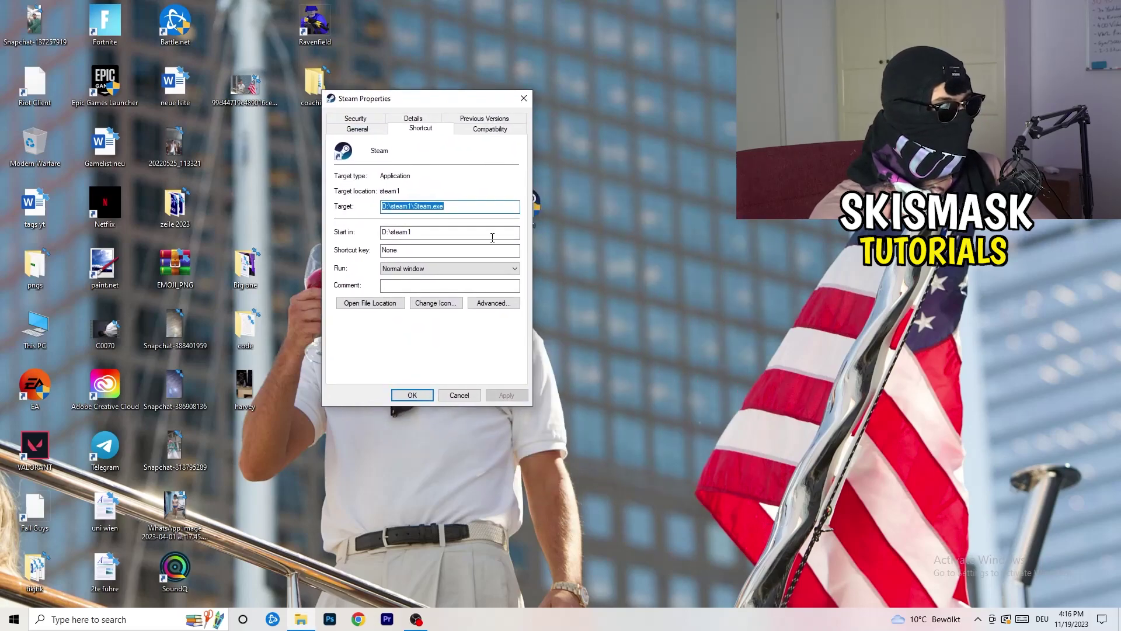
click(467, 129)
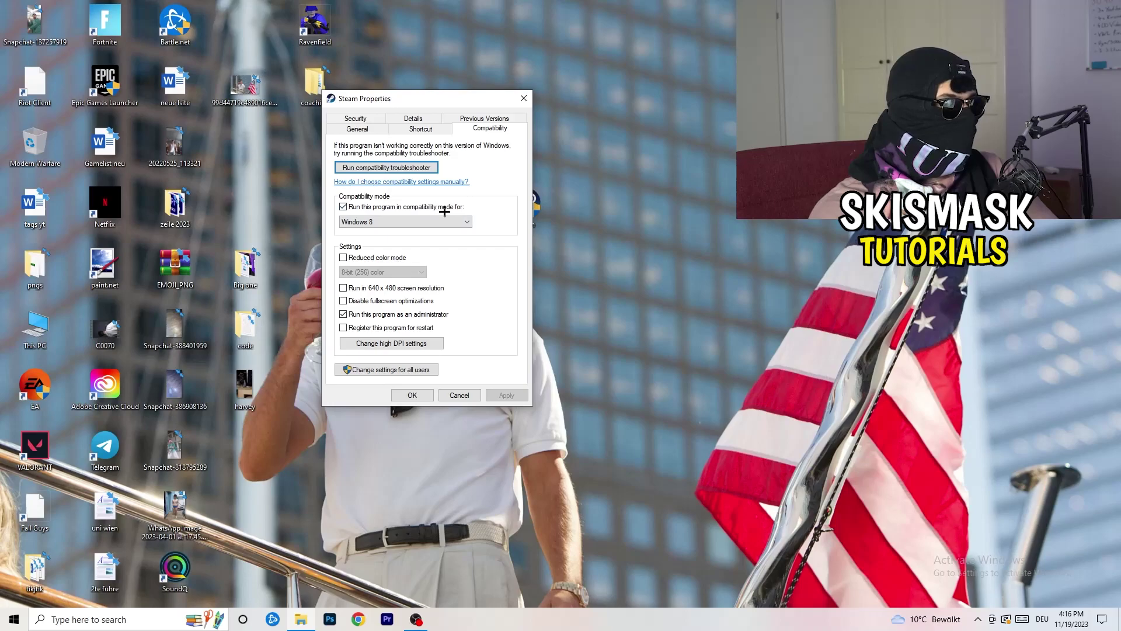
click(463, 222)
click(509, 217)
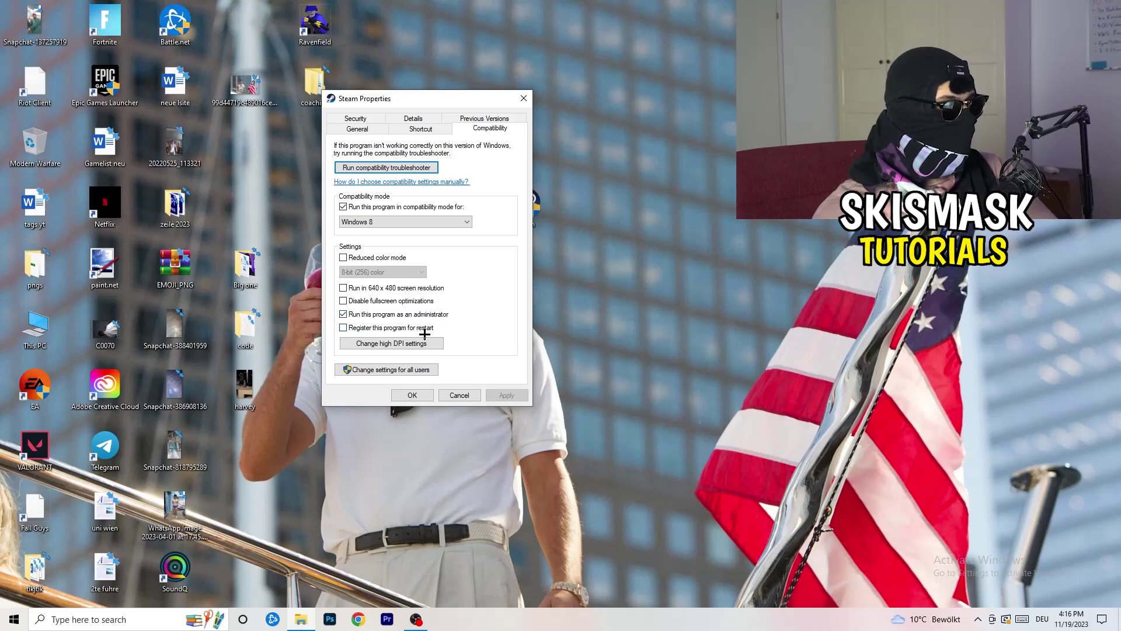
click(479, 397)
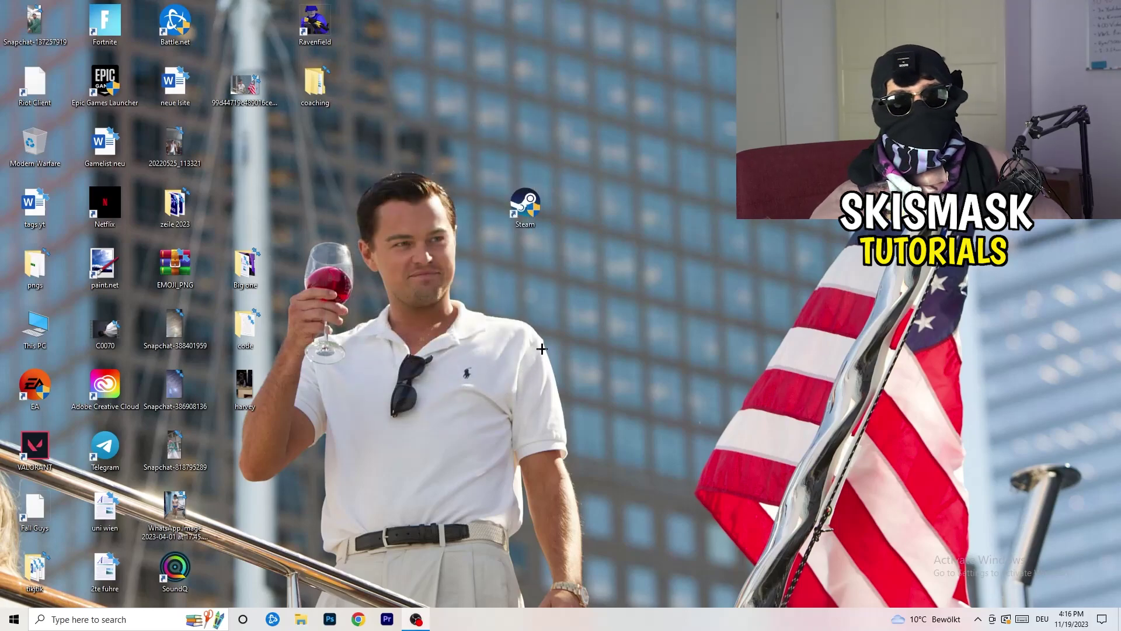
drag(526, 207, 596, 206)
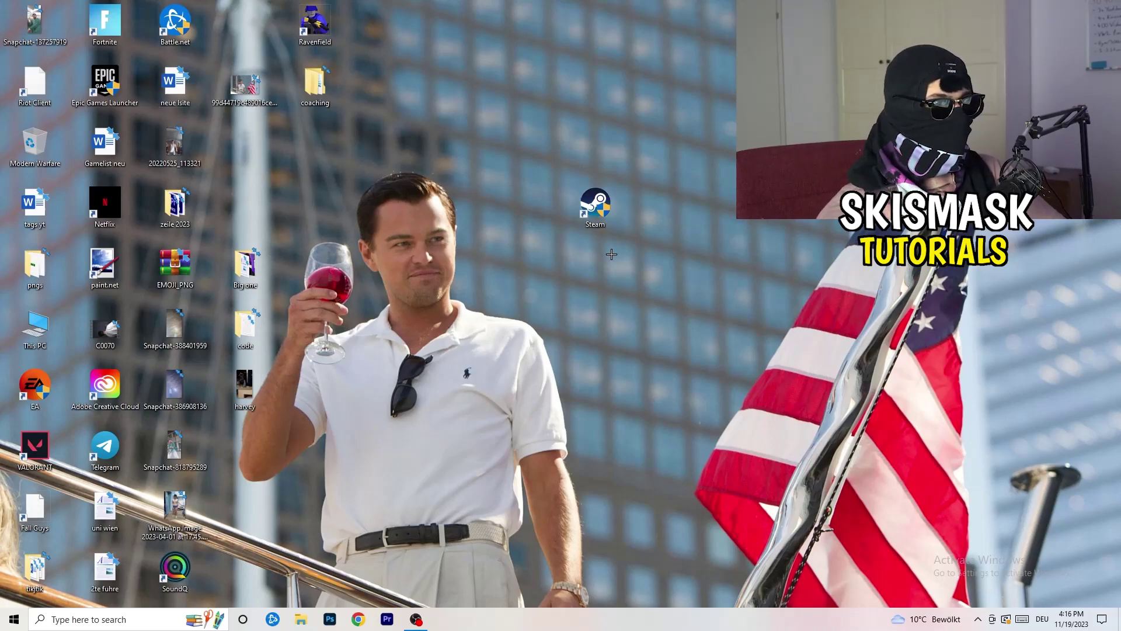
drag(595, 203, 526, 203)
right_click(523, 205)
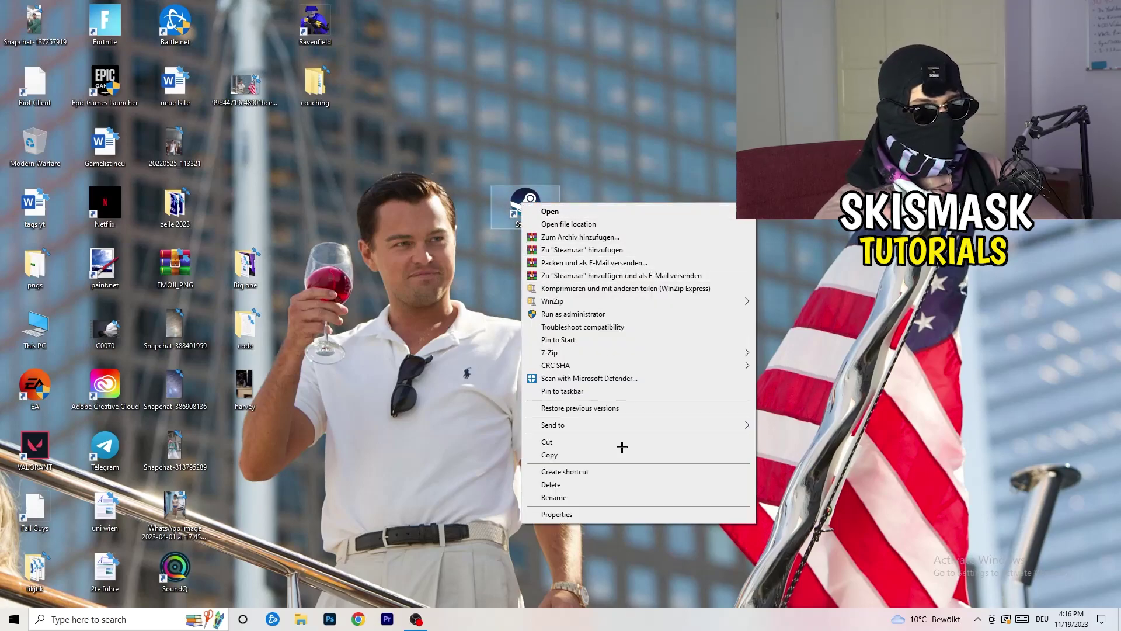
click(601, 514)
click(693, 242)
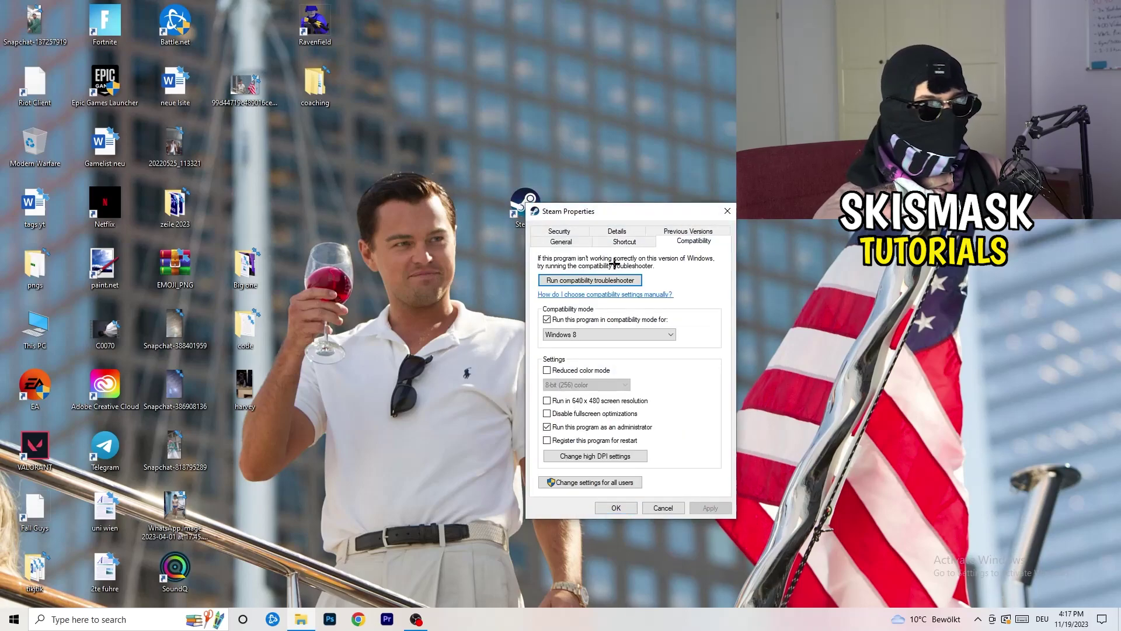
click(726, 211)
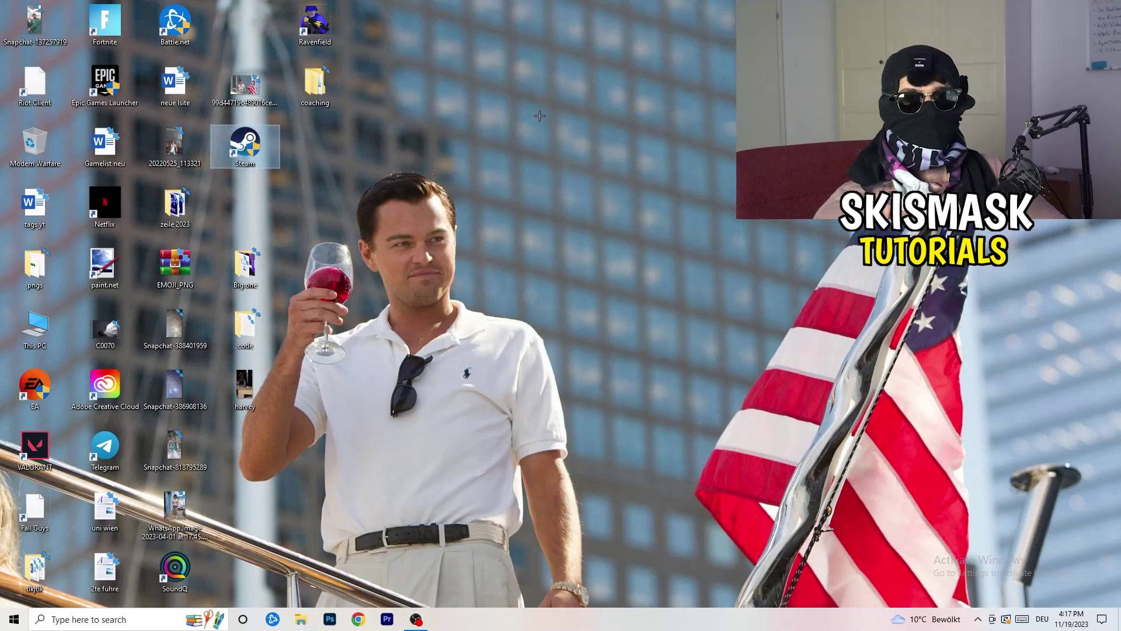
drag(540, 619, 490, 13)
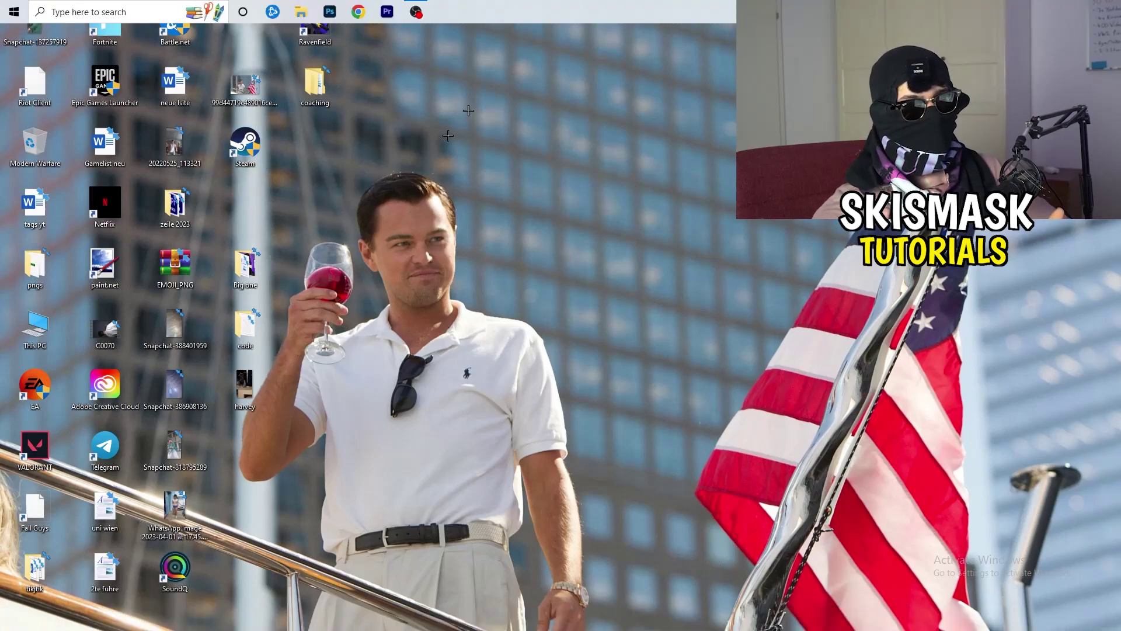
drag(467, 110, 561, 598)
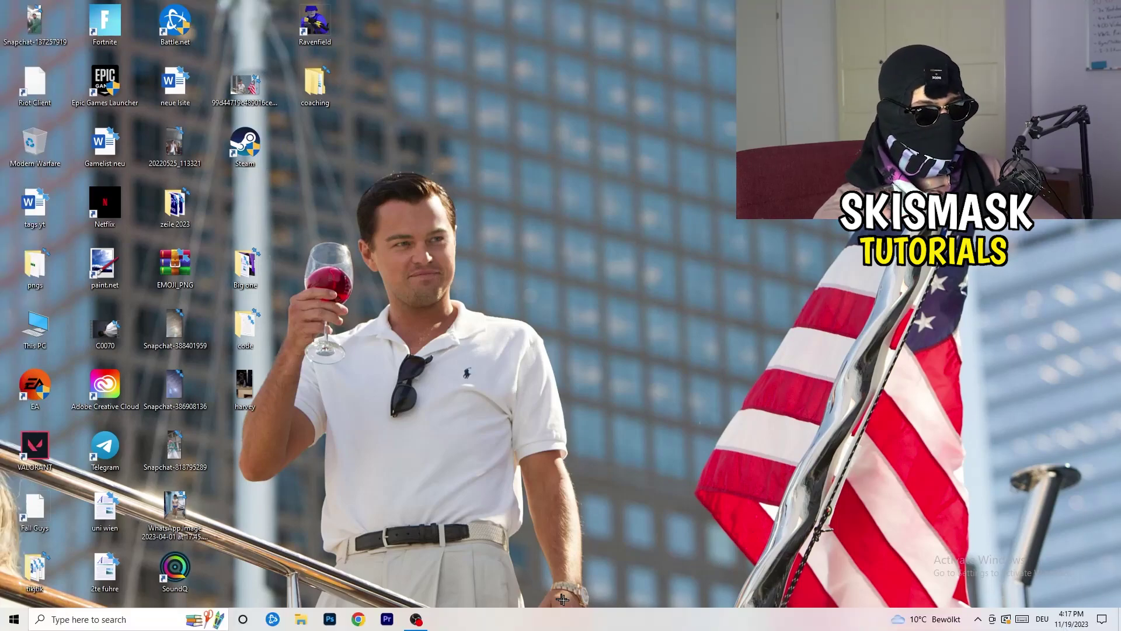
Launch Task Manager maximized on Details and view the Creative Cloud UI Helper's options
right_click(533, 626)
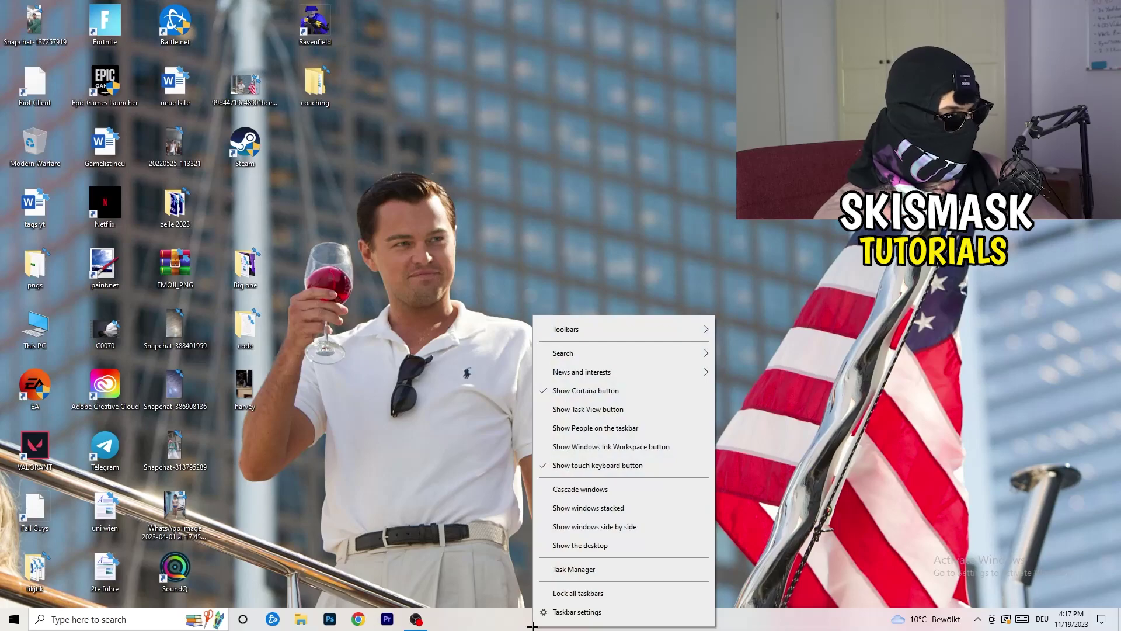
click(591, 572)
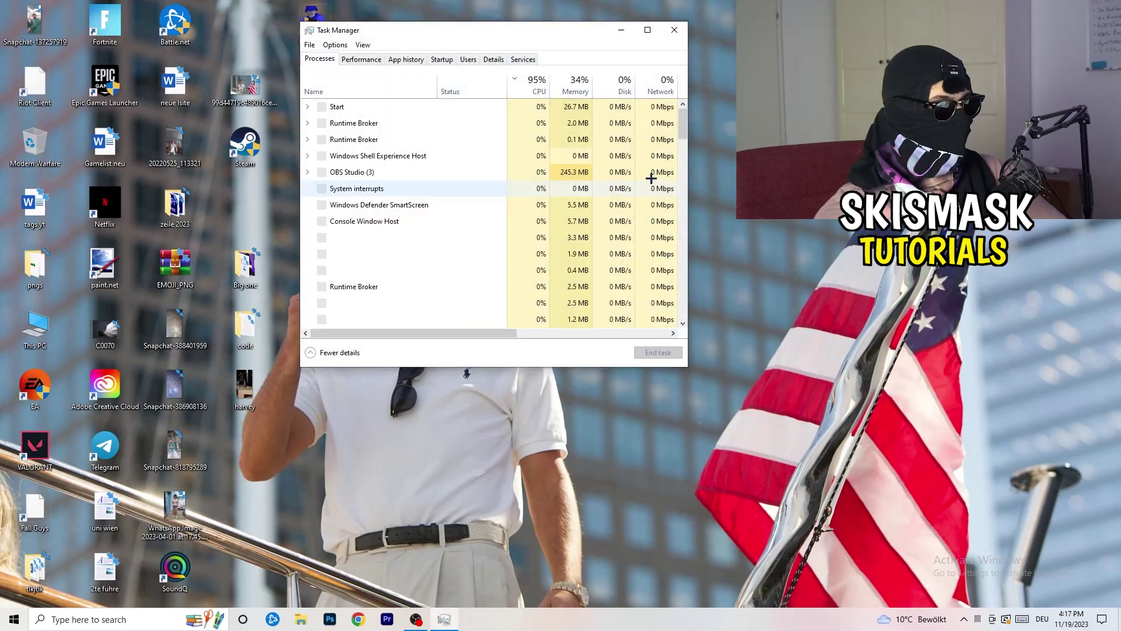
click(639, 30)
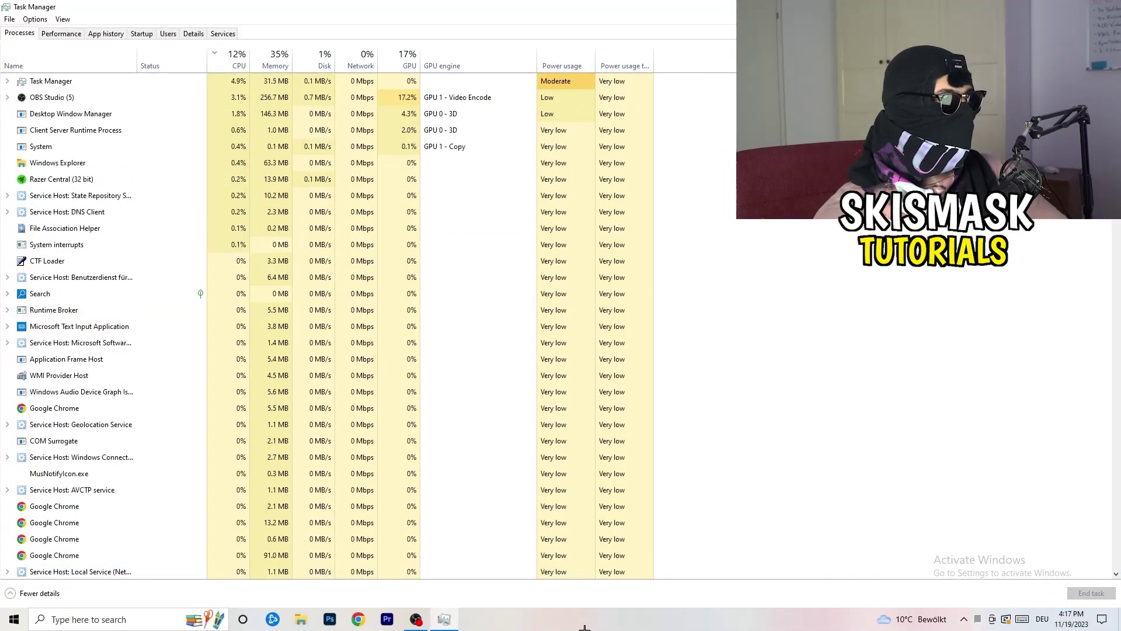
click(194, 36)
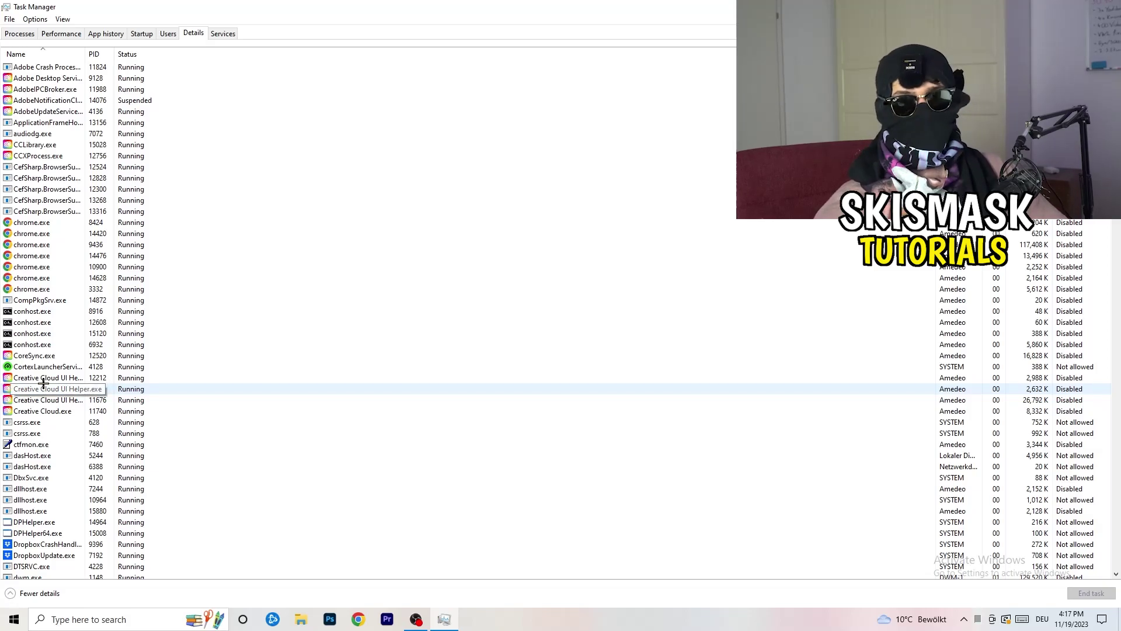
right_click(44, 379)
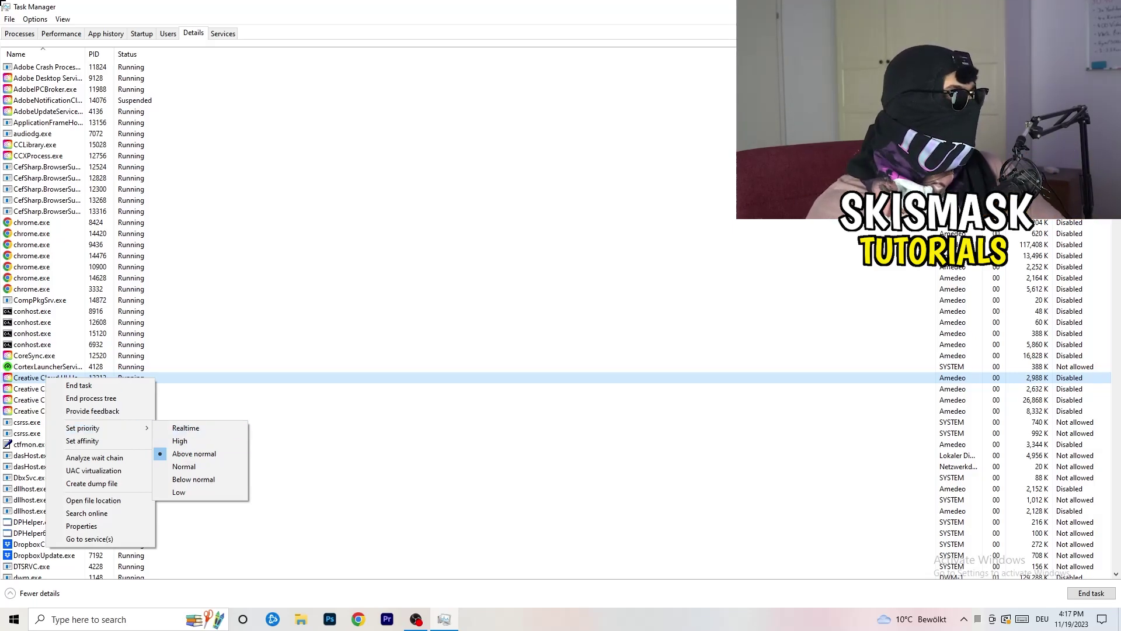
Review the Windows Security notification startup entry without disabling it, returning to Processes
click(140, 32)
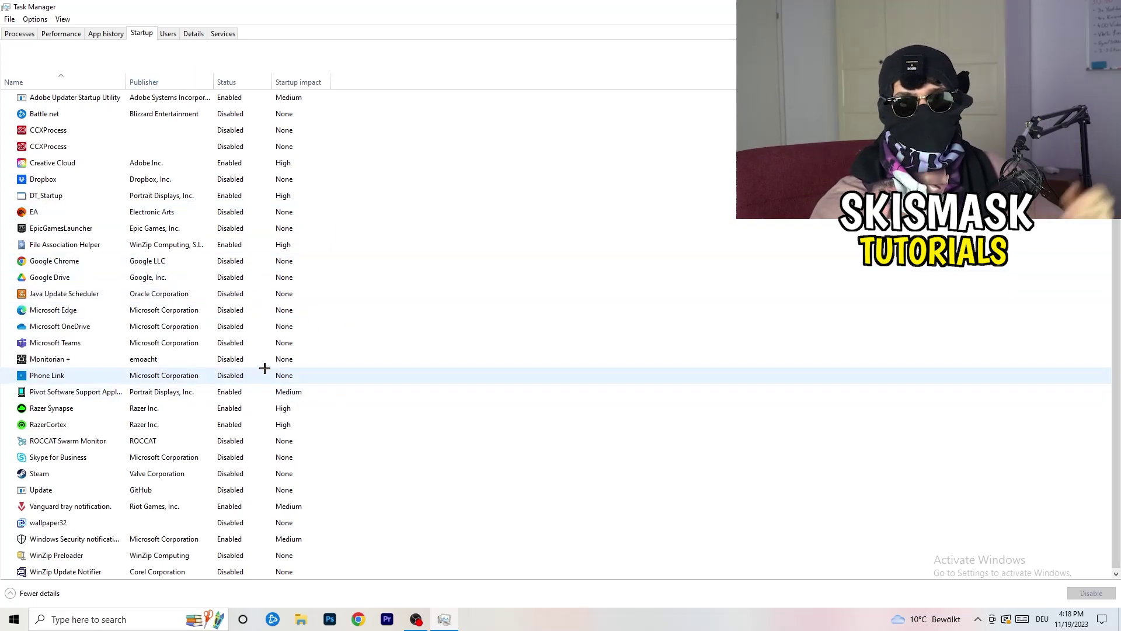
right_click(237, 538)
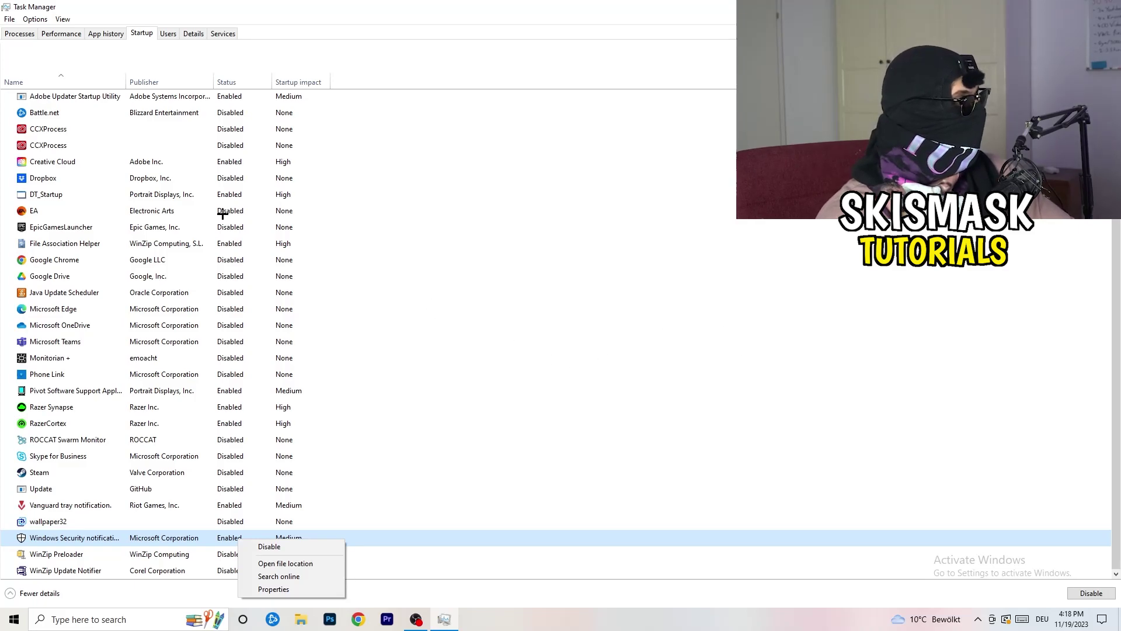
click(8, 36)
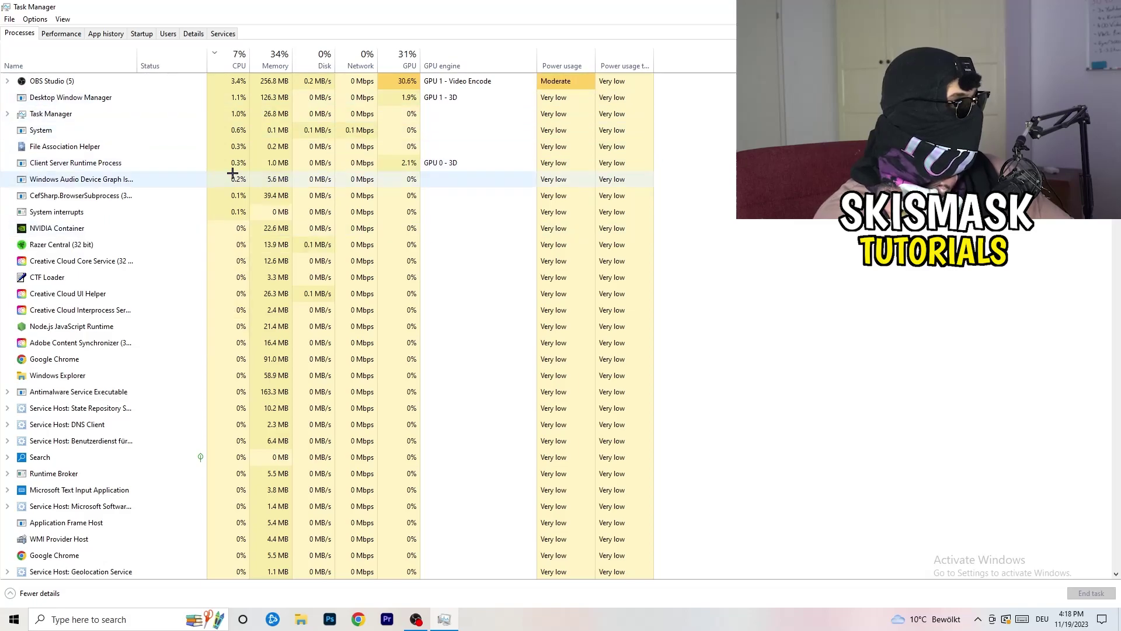
scroll(234, 171, down, 6)
scroll(236, 157, up, 6)
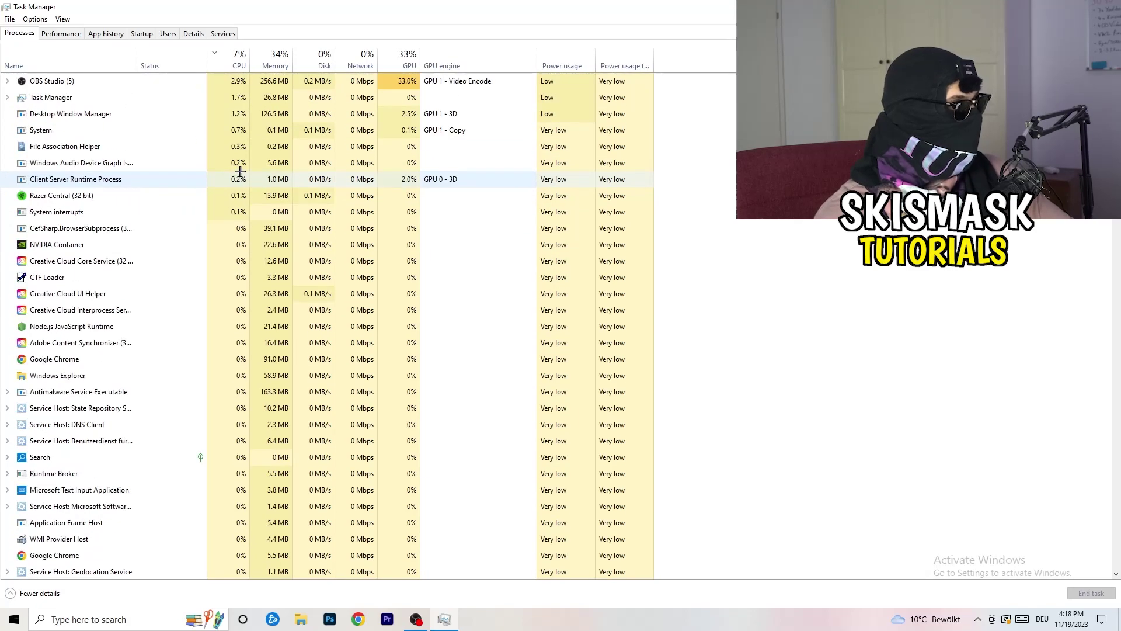
Sort processes by GPU usage and view OBS Studio's options without ending it
click(403, 65)
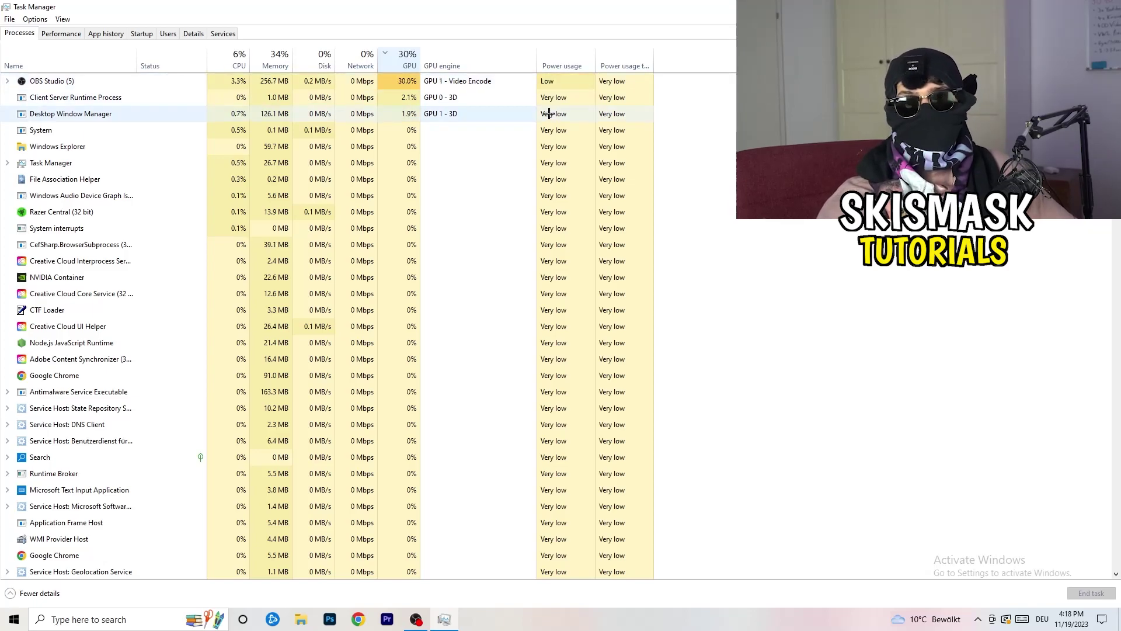
right_click(385, 81)
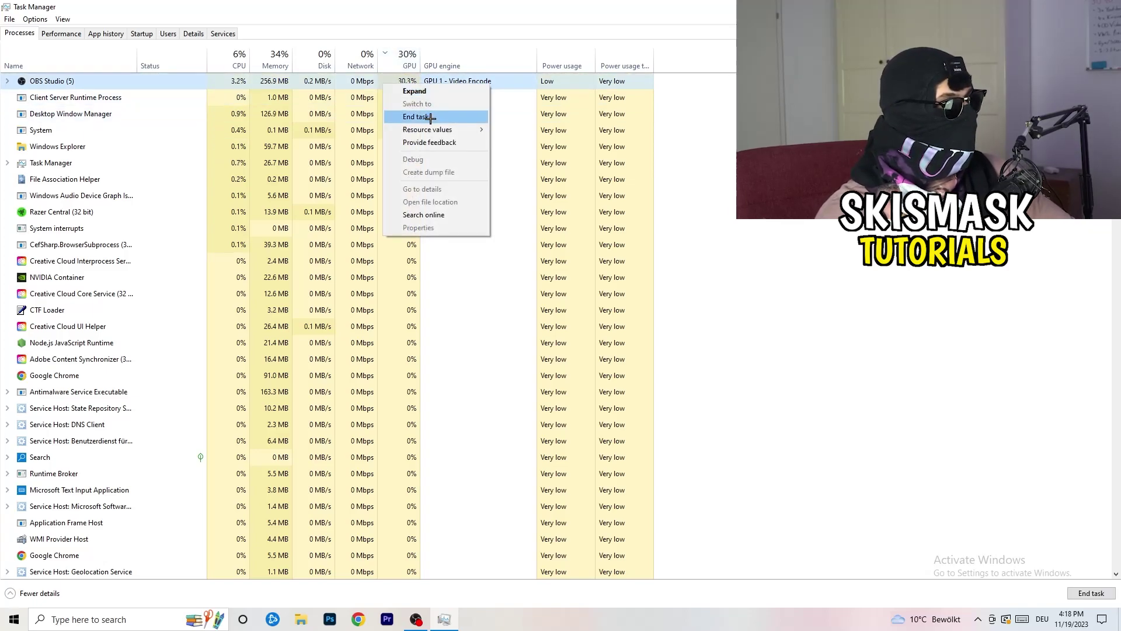
key(Escape)
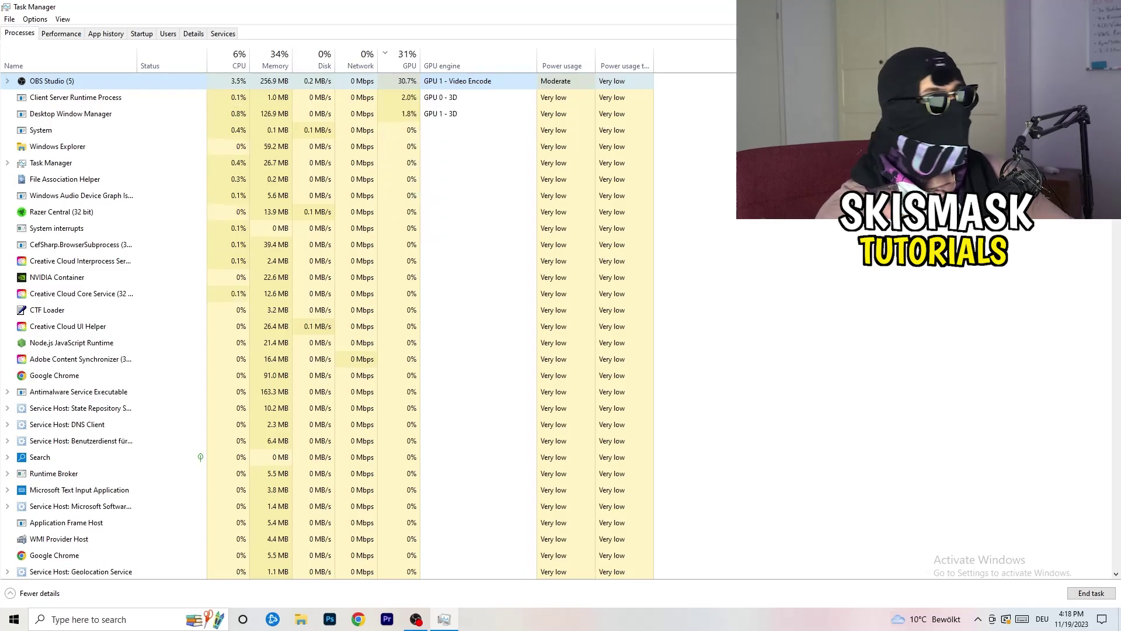
Close Task Manager with Alt+F4 and return to the desktop
key(alt+F4)
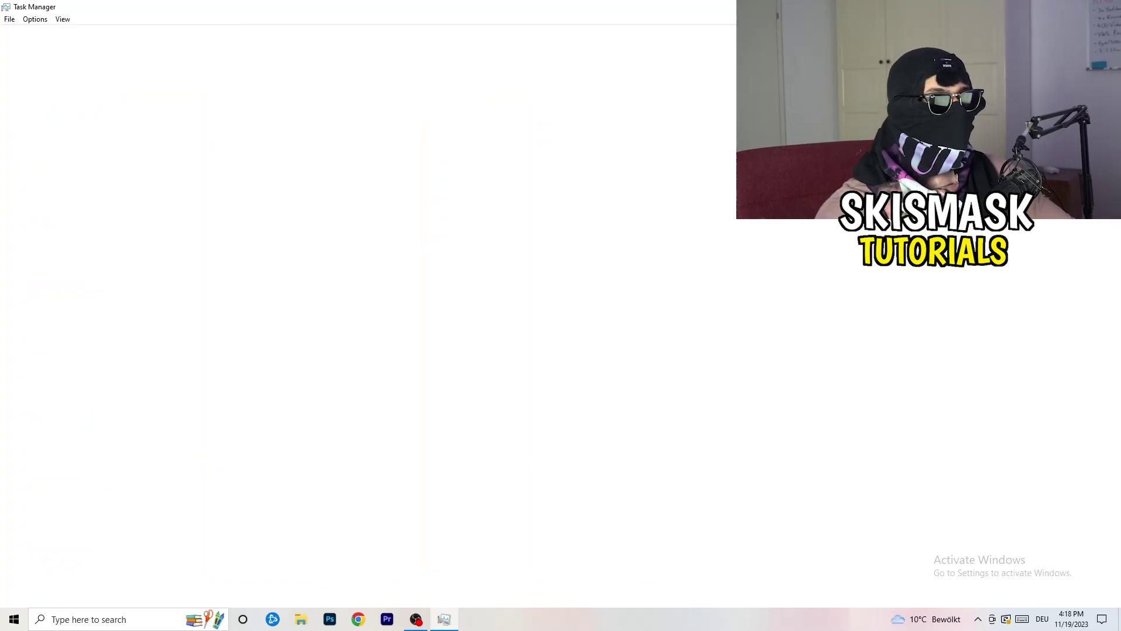